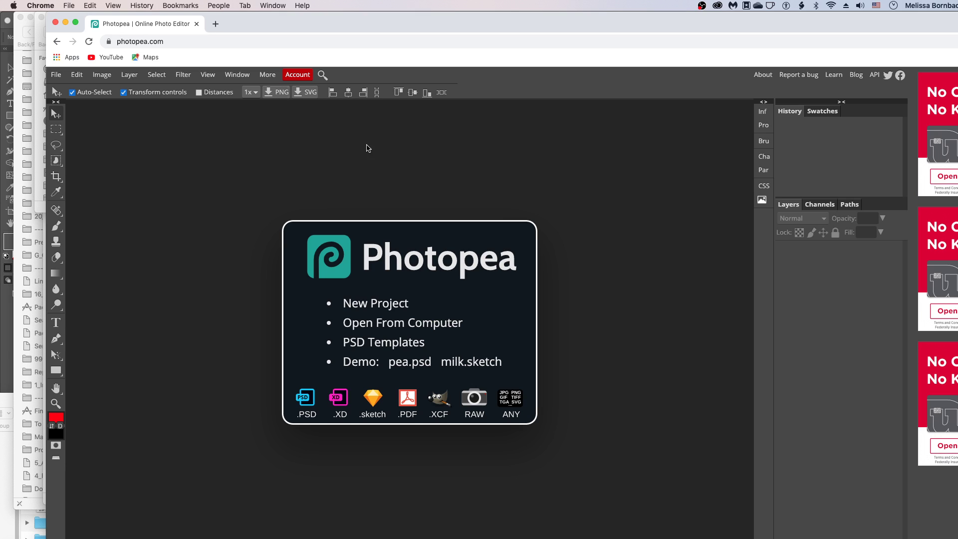
- Load StrawberryCupcake_8x12.psd from the Cupcake Mockups folder on the computer
{"action": "left_click", "coordinate": [413, 326]}
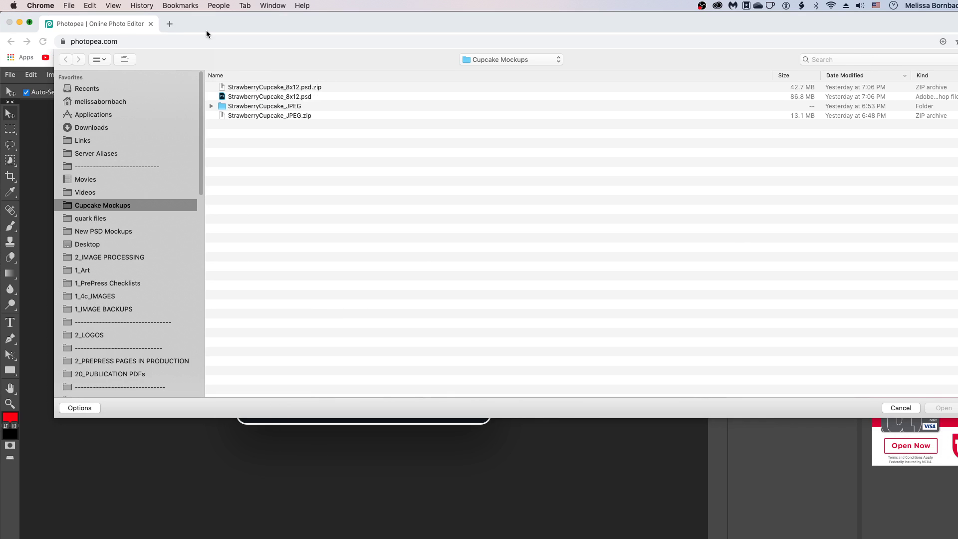
{"action": "left_click", "coordinate": [294, 97]}
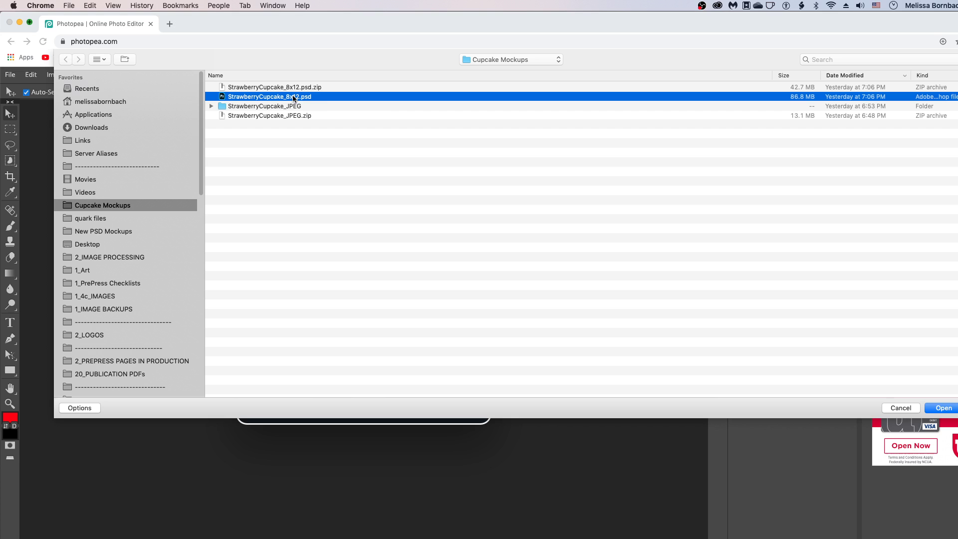
{"action": "left_click", "coordinate": [943, 408]}
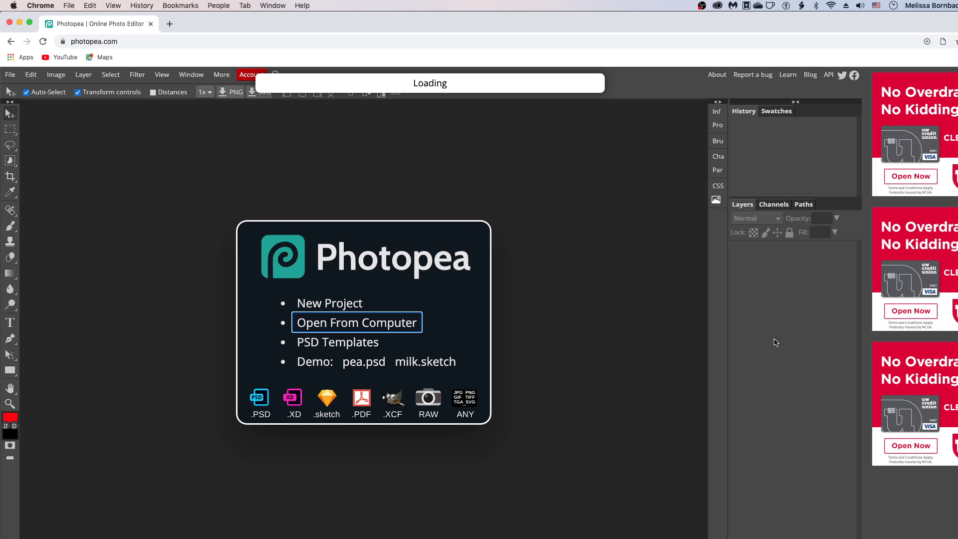
{"action": "left_click_drag", "start_coordinate": [364, 19], "coordinate": [426, 14]}
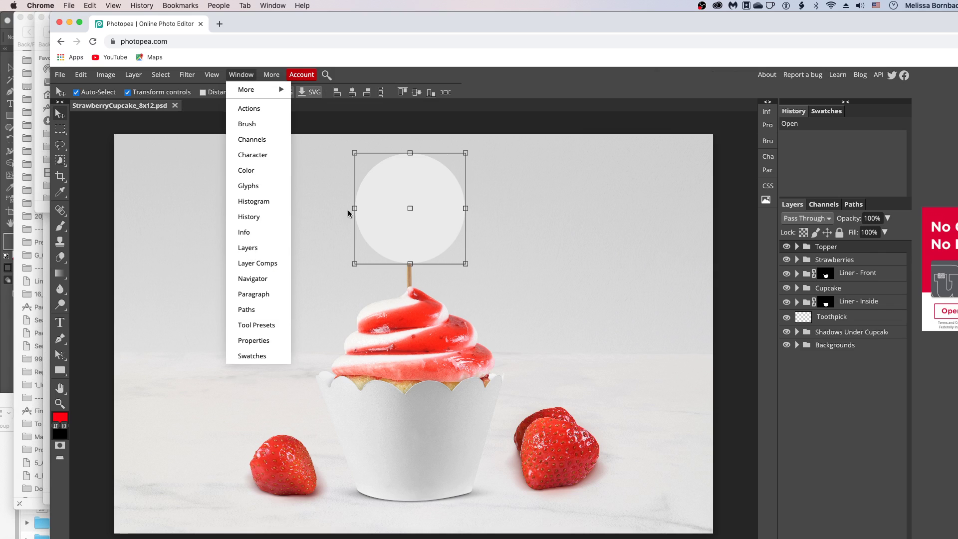
- Expand the Topper group and select its Design - Topper layer
{"action": "left_click", "coordinate": [437, 125]}
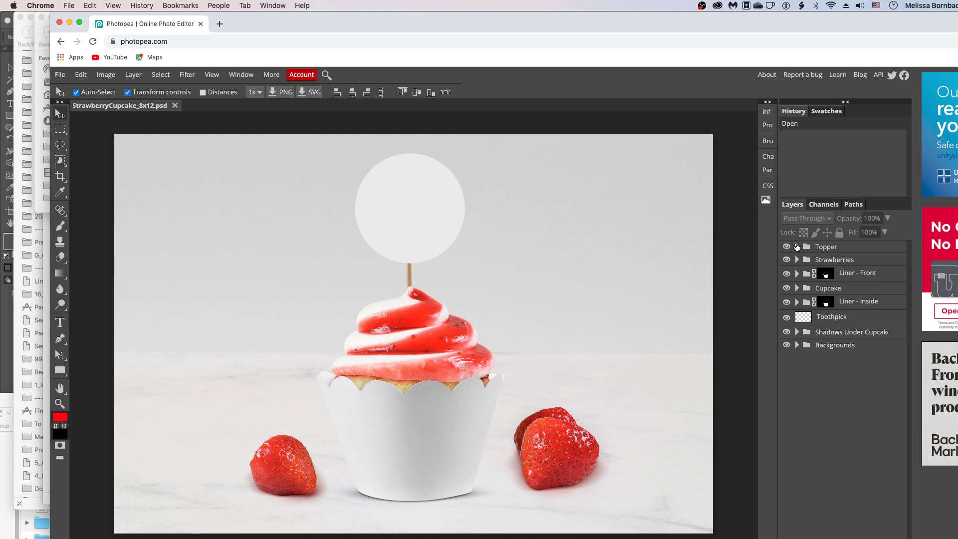
{"action": "left_click", "coordinate": [796, 247]}
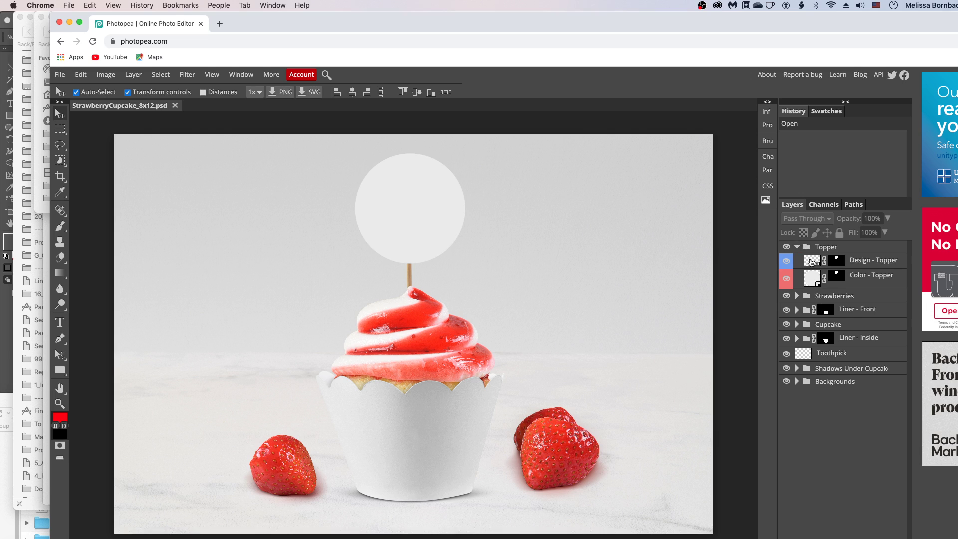
{"action": "left_click", "coordinate": [818, 266]}
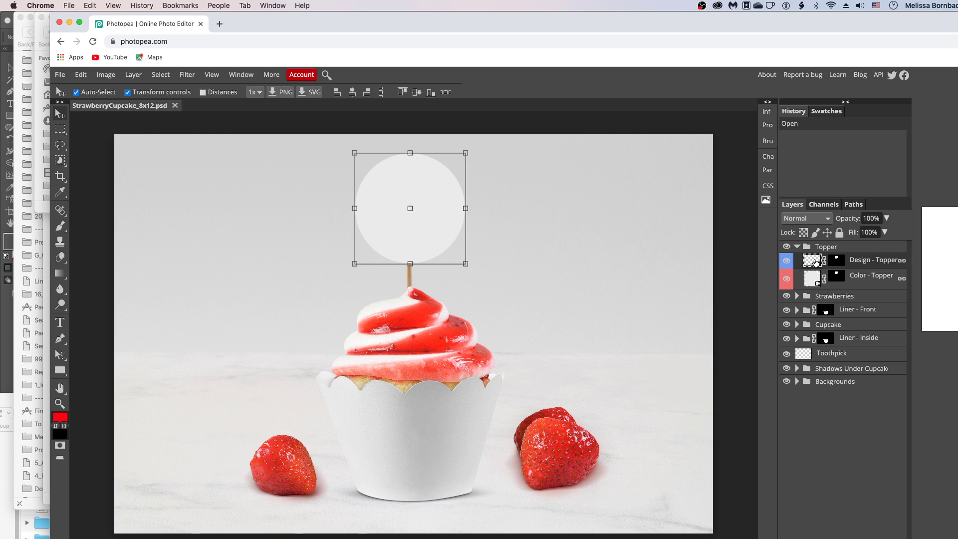
- Open the Design - Topper smart object, then open Thankful.jpg from the 1_Art folder
{"action": "double_click", "coordinate": [815, 262]}
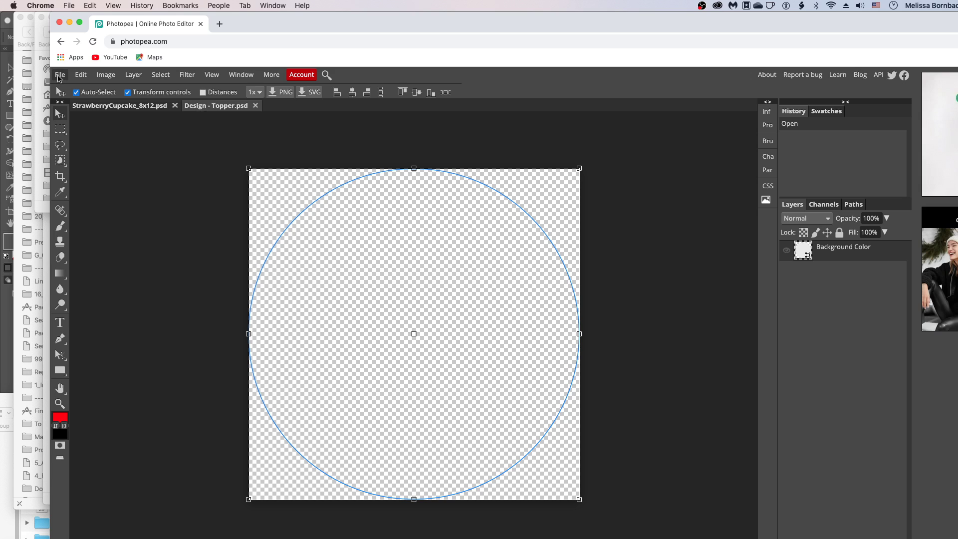
{"action": "left_click", "coordinate": [60, 76]}
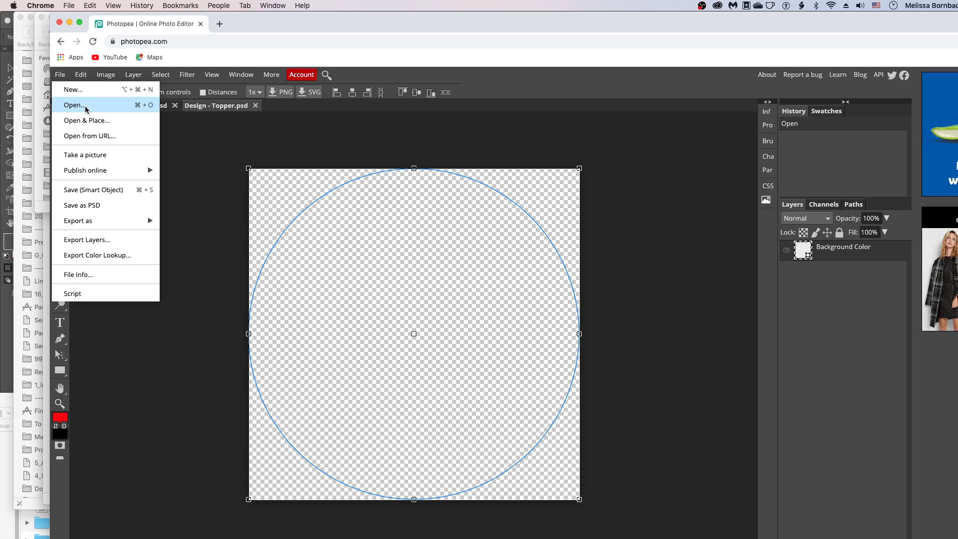
{"action": "left_click", "coordinate": [90, 107]}
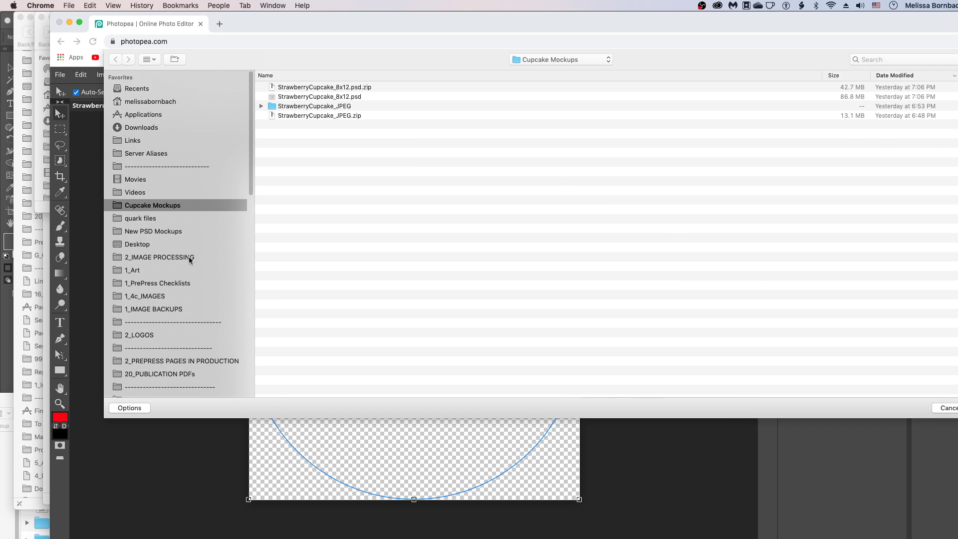
{"action": "left_click", "coordinate": [137, 273]}
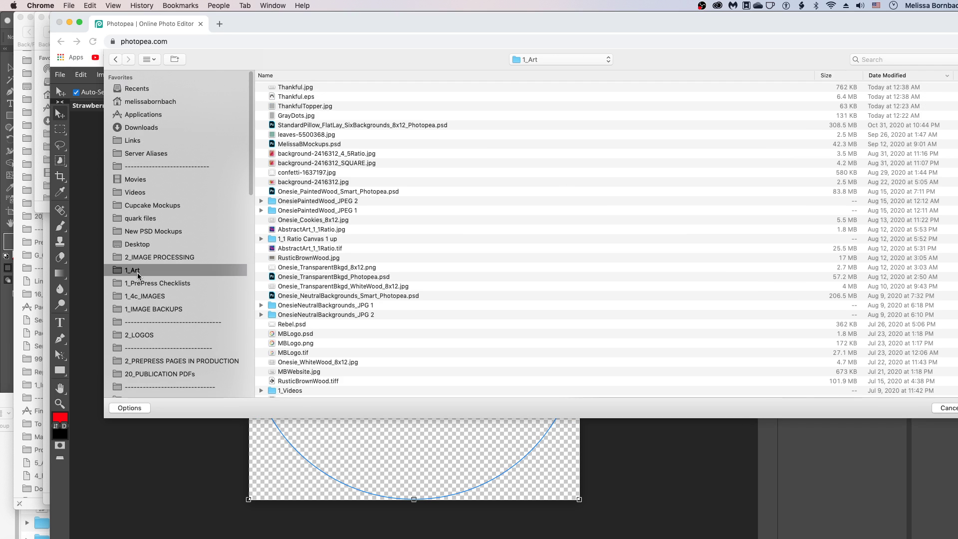
{"action": "double_click", "coordinate": [289, 88]}
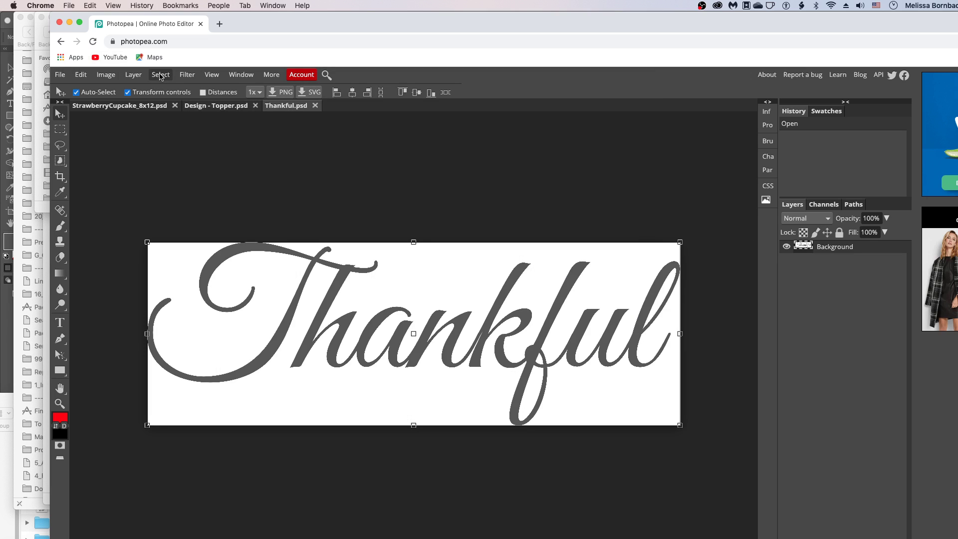
- Select all of Thankful.jpg, copy it, and return to the Design - Topper document
{"action": "left_click", "coordinate": [161, 74]}
{"action": "left_click", "coordinate": [166, 92]}
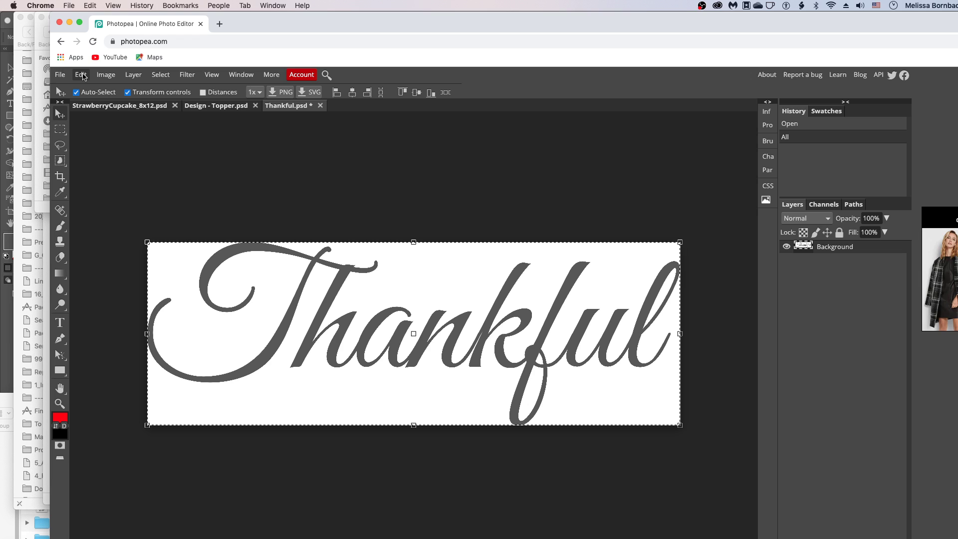
{"action": "left_click", "coordinate": [81, 76]}
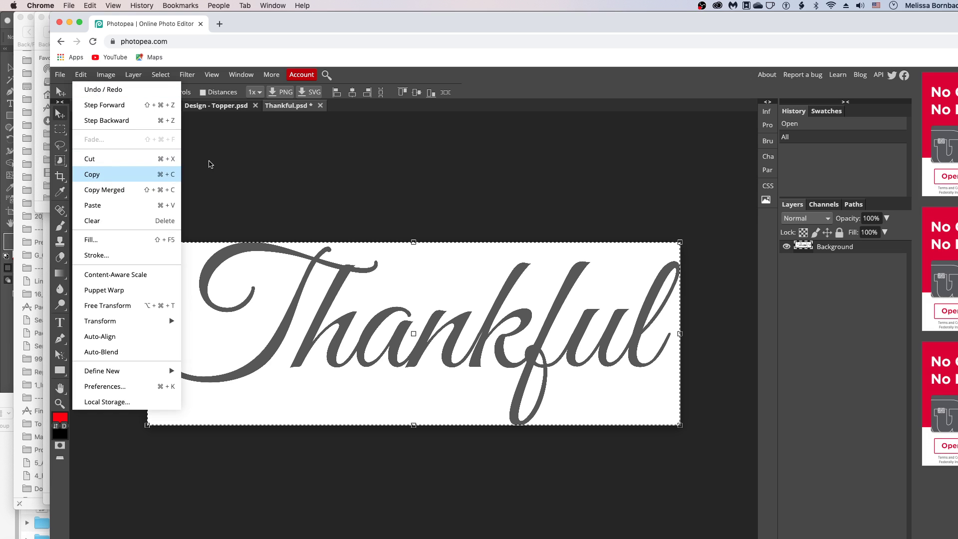
{"action": "left_click", "coordinate": [137, 174]}
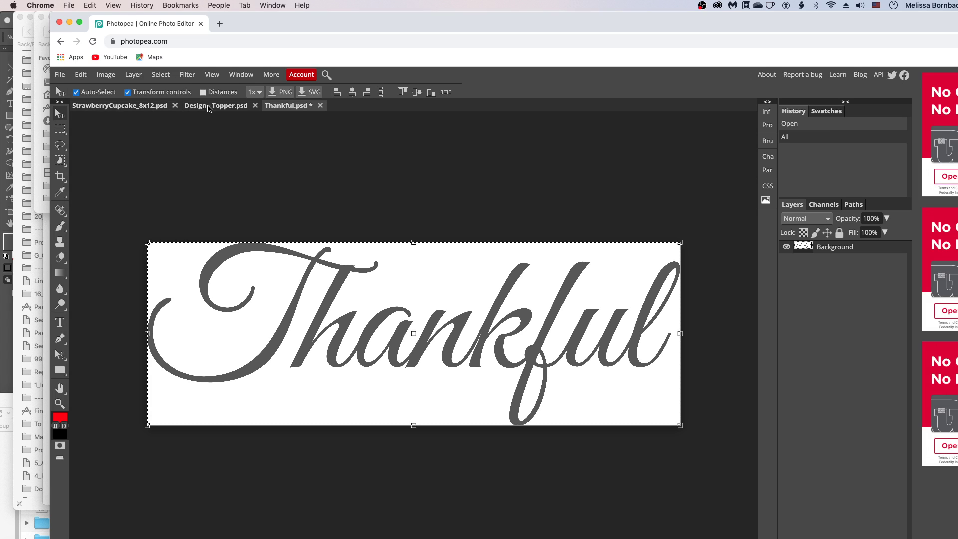
{"action": "left_click", "coordinate": [208, 109]}
{"action": "left_click", "coordinate": [80, 75]}
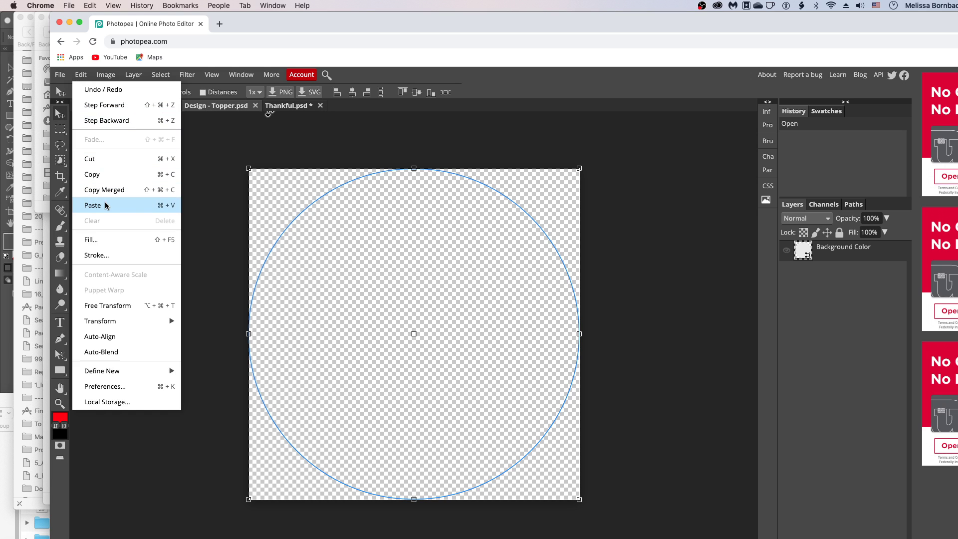
{"action": "left_click", "coordinate": [360, 182]}
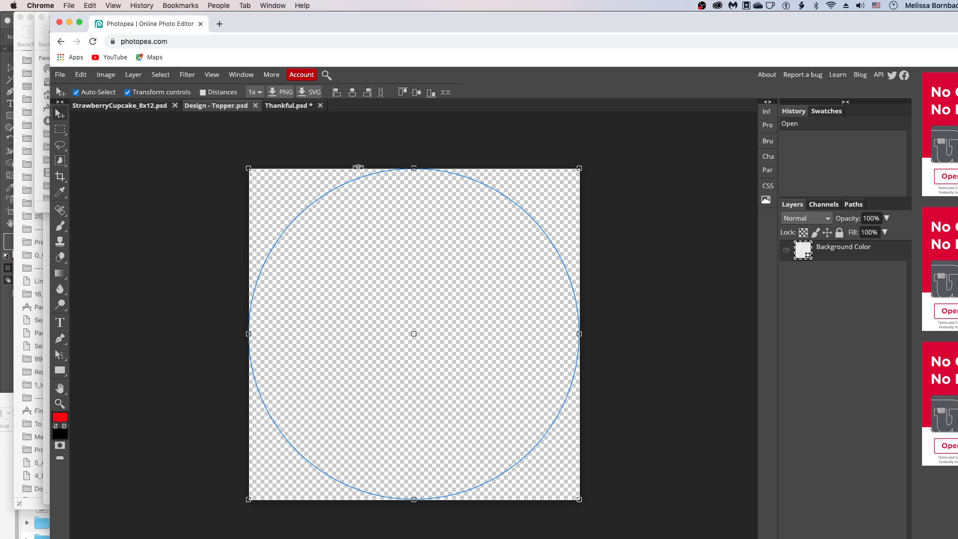
- Paste the Thankful image into Design - Topper as a new layer and zoom out
{"action": "key", "text": "super+v"}
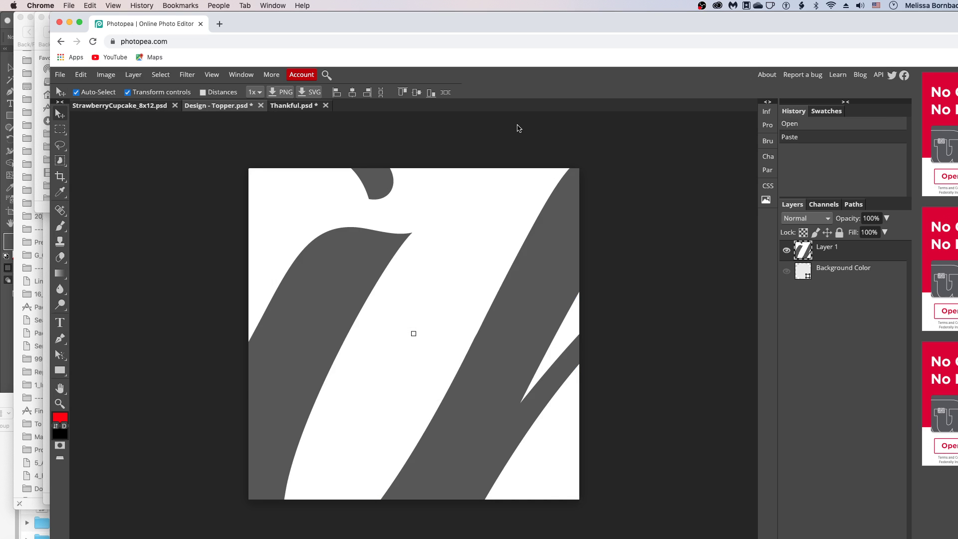
{"action": "key", "text": "super+minus"}
{"action": "key", "text": "super+minus"}
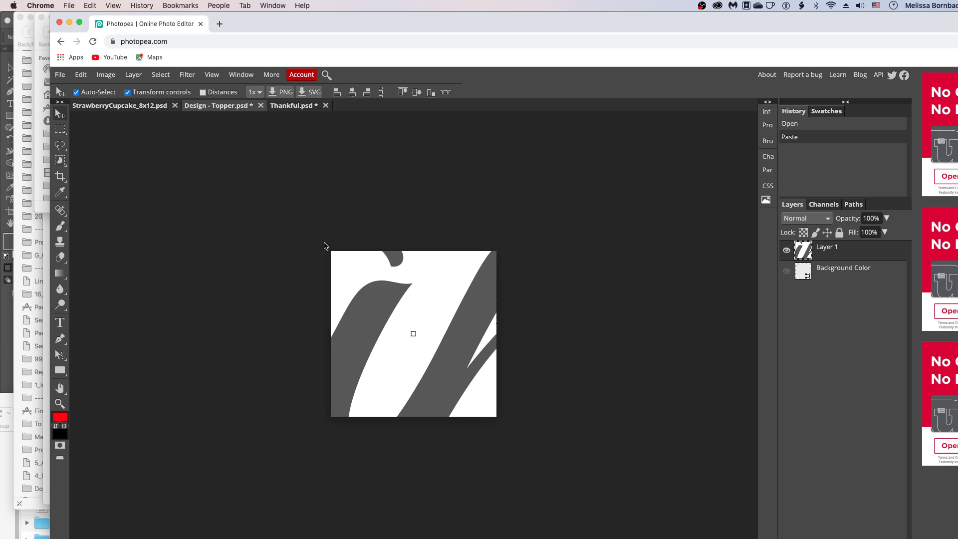
{"action": "key", "text": "super+minus"}
{"action": "key", "text": "super+minus"}
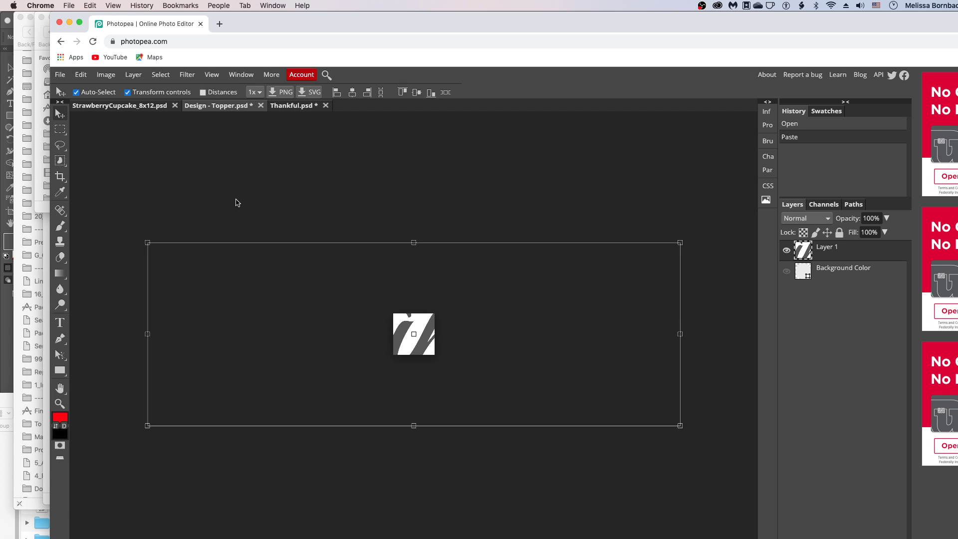
{"action": "key", "text": "super+minus"}
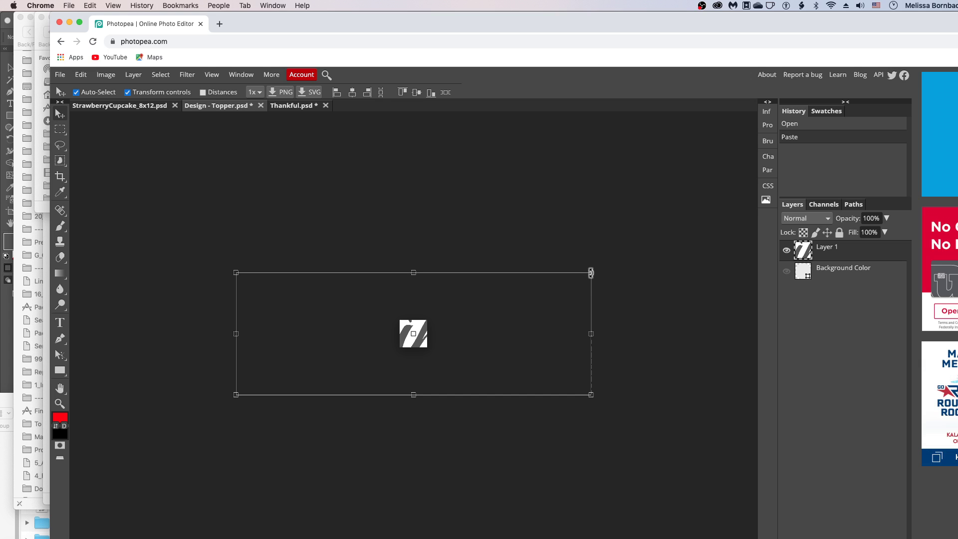
- Scale the Thankful layer down to about 6.67% so it fits the circle, and apply
{"action": "left_click_drag", "start_coordinate": [591, 272], "coordinate": [302, 375]}
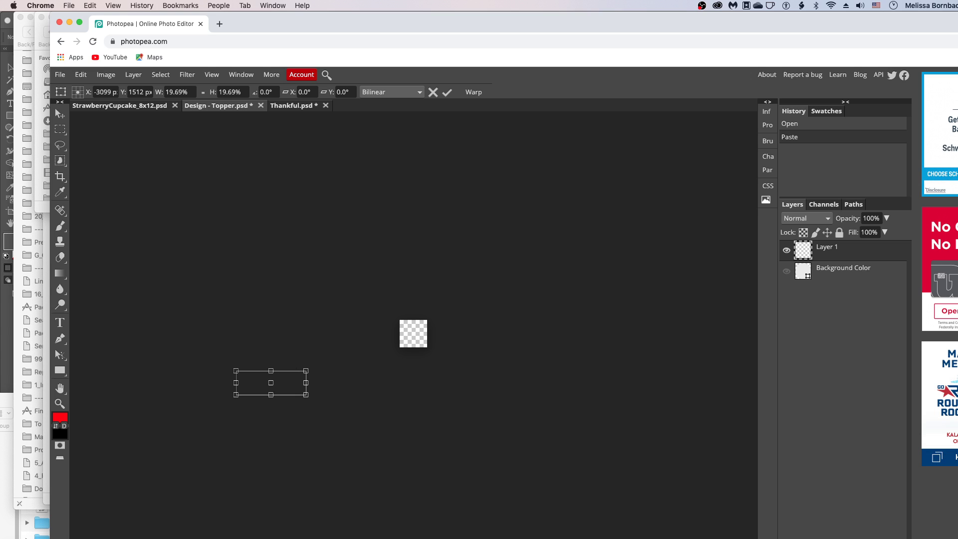
{"action": "left_click_drag", "start_coordinate": [306, 370], "coordinate": [480, 310]}
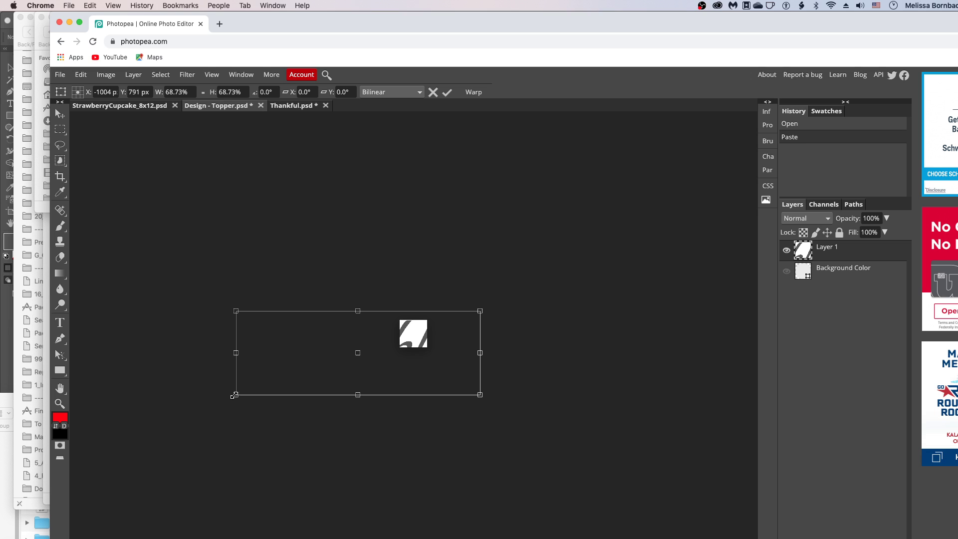
{"action": "left_click_drag", "start_coordinate": [236, 395], "coordinate": [373, 347]}
{"action": "left_click_drag", "start_coordinate": [479, 311], "coordinate": [425, 329]}
{"action": "left_click_drag", "start_coordinate": [373, 345], "coordinate": [398, 338]}
{"action": "key", "text": "super+equal"}
{"action": "key", "text": "super+equal"}
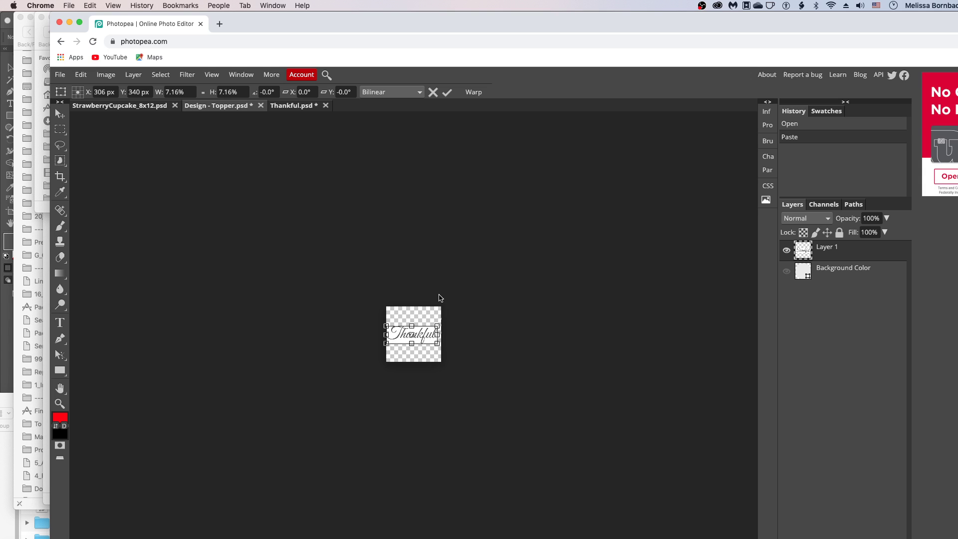
{"action": "key", "text": "super+equal"}
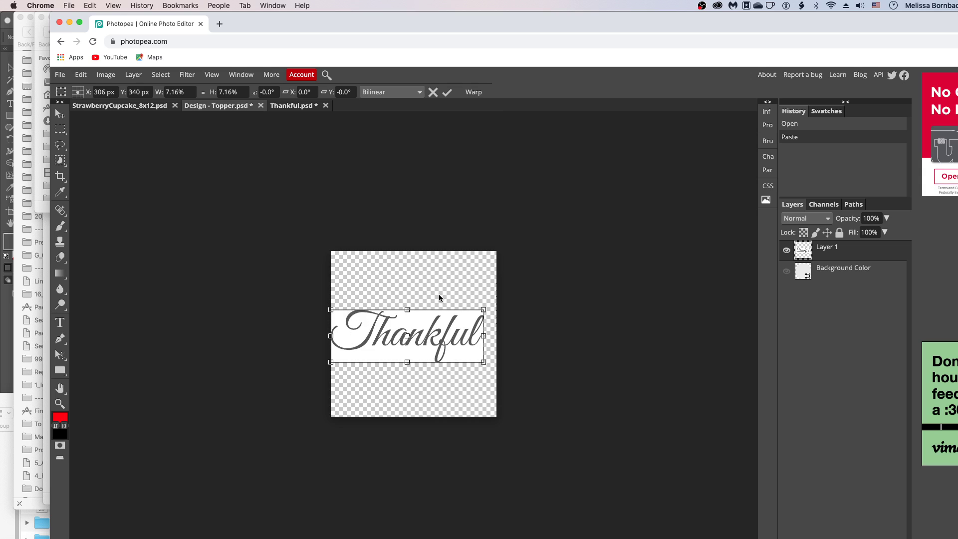
{"action": "left_click_drag", "start_coordinate": [331, 309], "coordinate": [341, 313]}
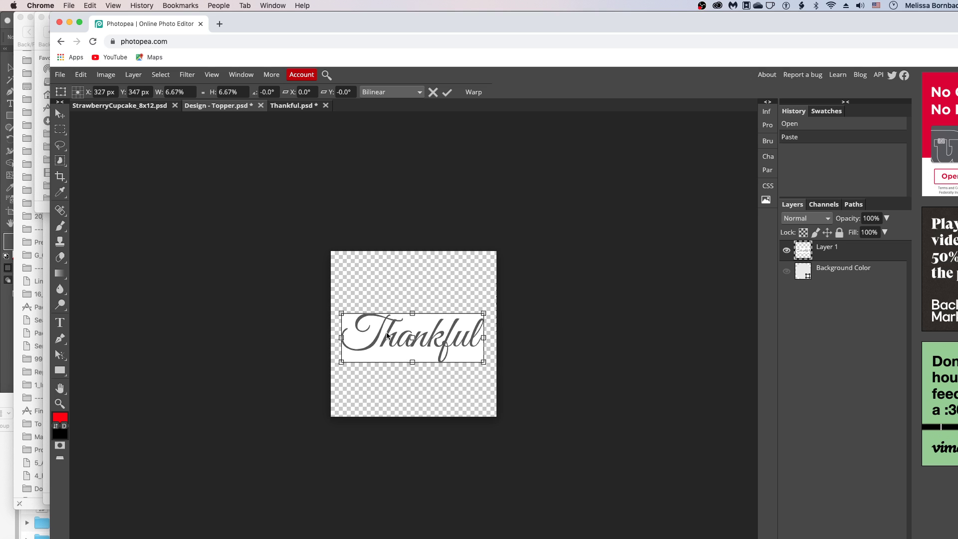
{"action": "key", "text": "Return"}
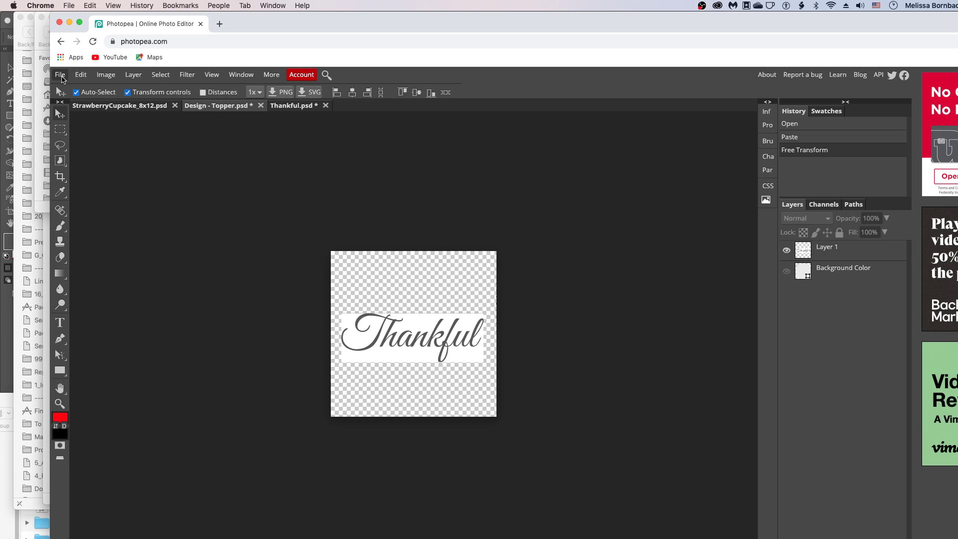
- Save Design - Topper back into the mockup, close it, and discard Thankful without saving
{"action": "left_click", "coordinate": [61, 76]}
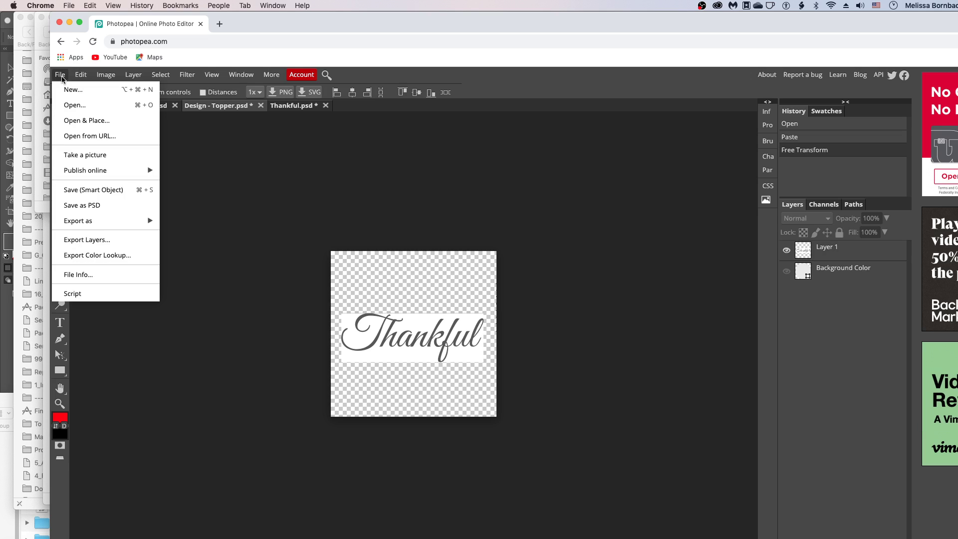
{"action": "left_click", "coordinate": [93, 194]}
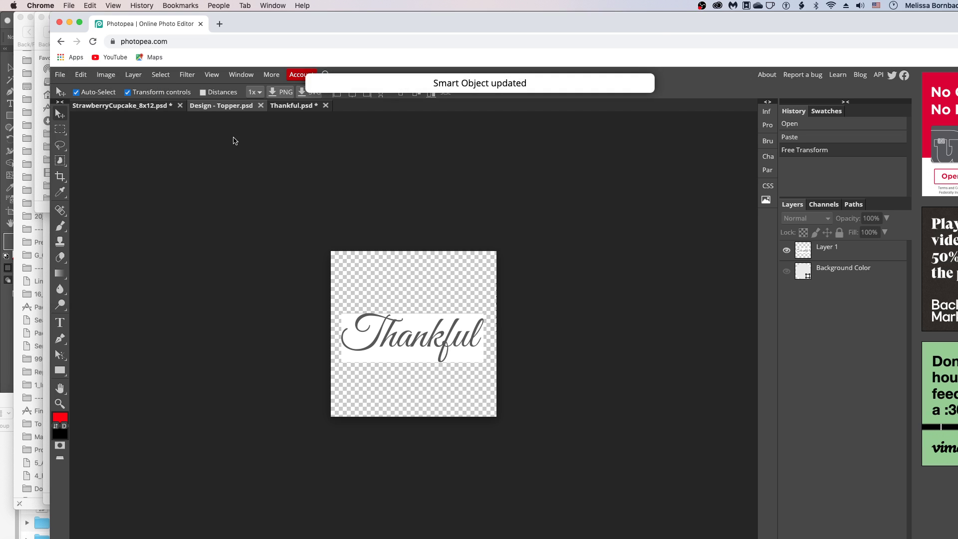
{"action": "left_click", "coordinate": [260, 106]}
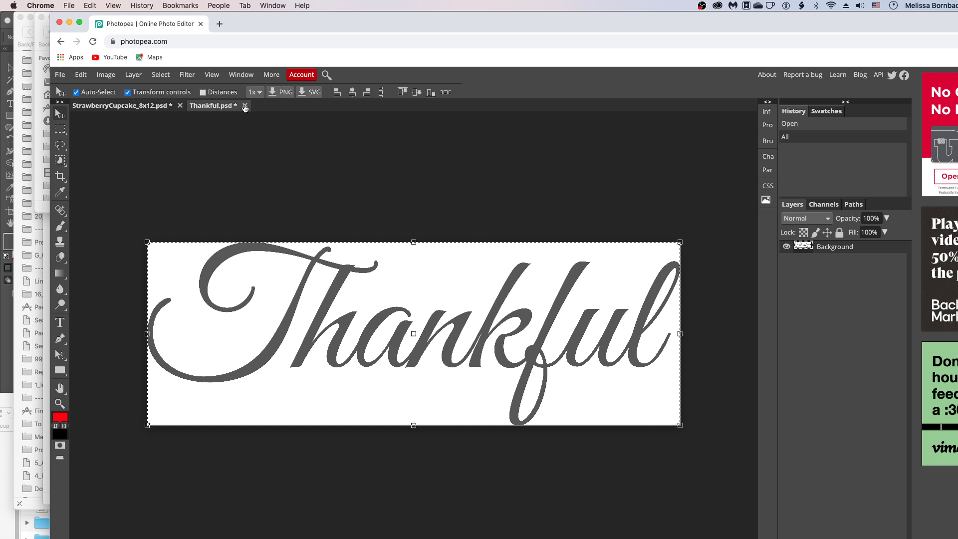
{"action": "left_click", "coordinate": [245, 106]}
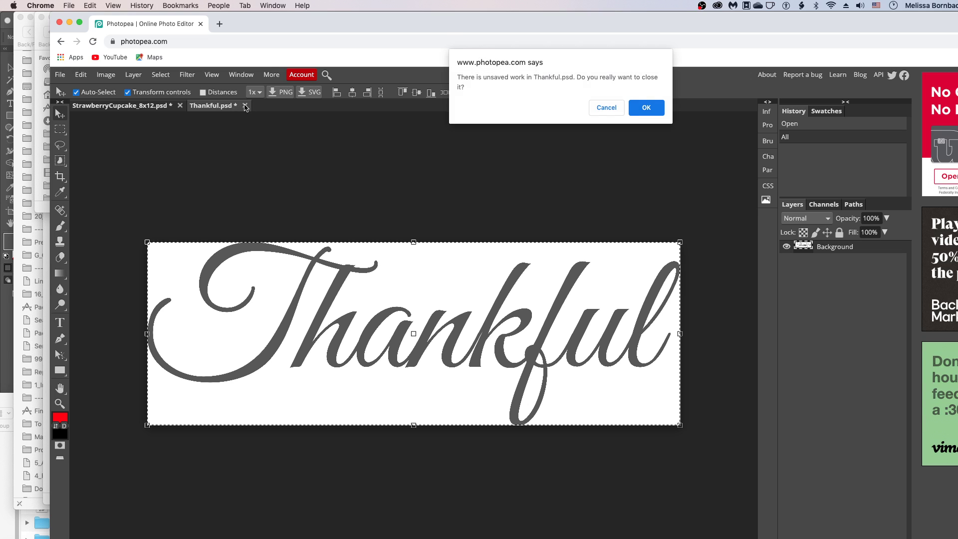
{"action": "left_click", "coordinate": [641, 111]}
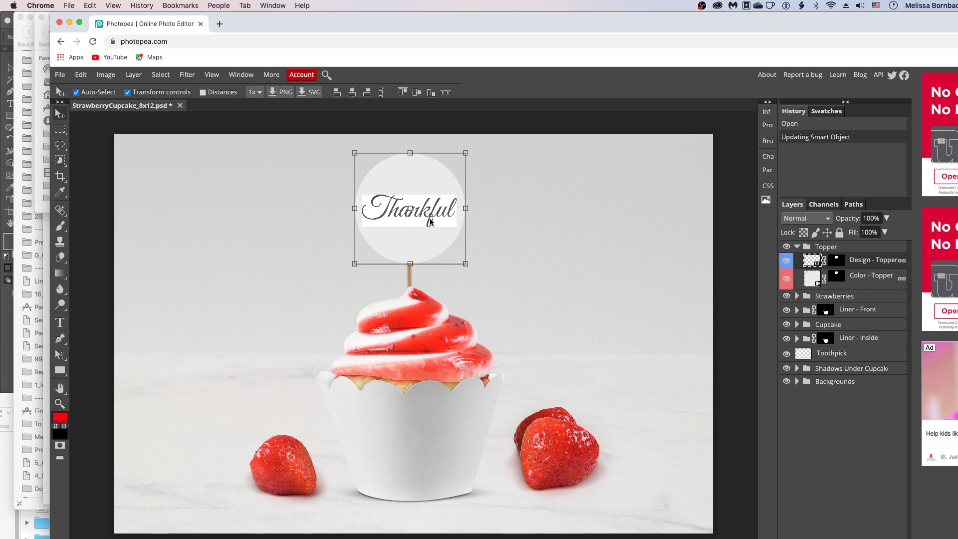
- Set the Design - Topper layer's blend mode to Multiply
{"action": "left_click", "coordinate": [807, 220]}
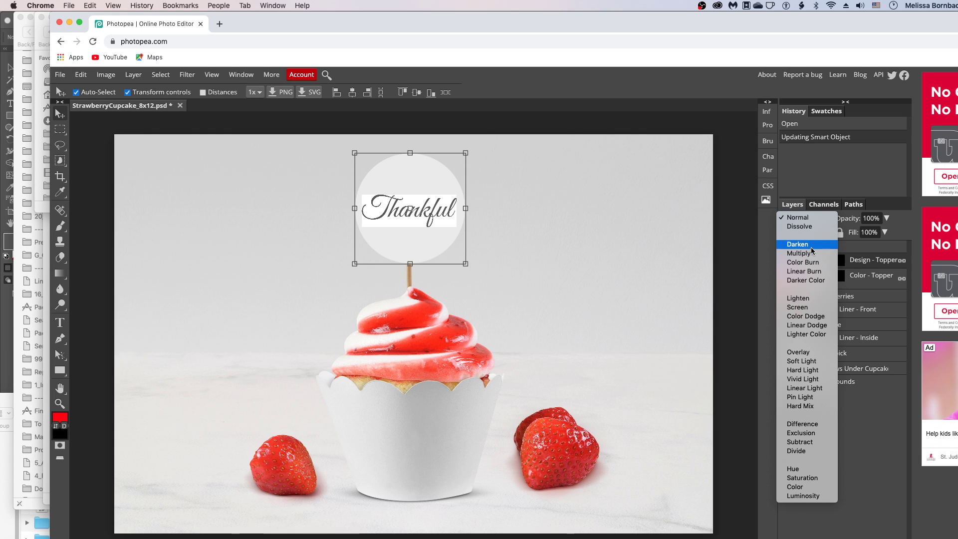
{"action": "left_click", "coordinate": [857, 217]}
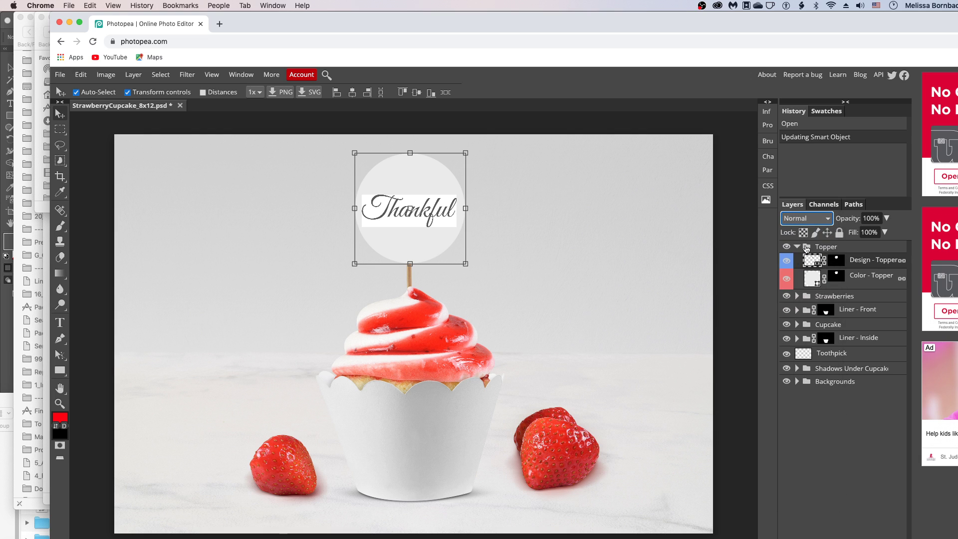
{"action": "left_click", "coordinate": [827, 219]}
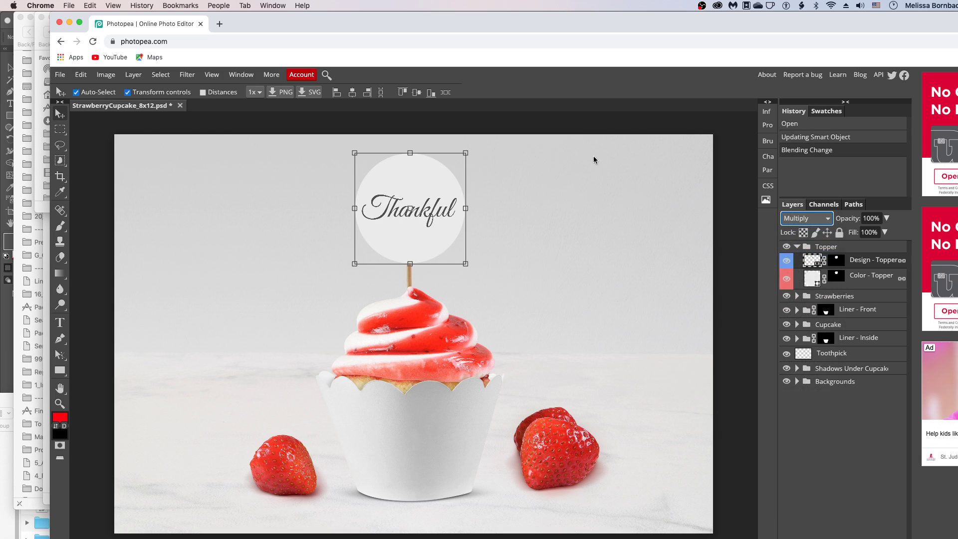
{"action": "left_click", "coordinate": [599, 132]}
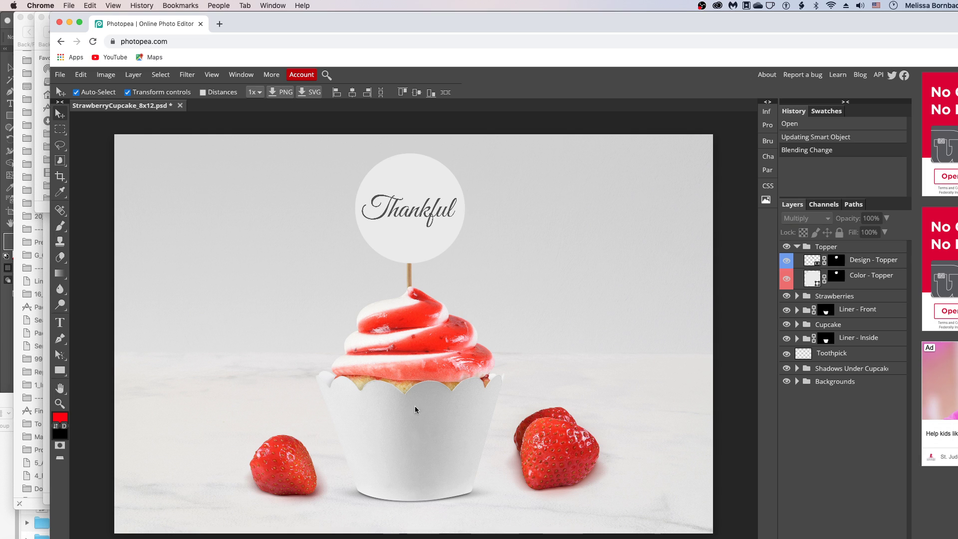
- Expand Liner - Front, collapse Shading - Liner Front, and expand then collapse Liner - Inside
{"action": "left_click", "coordinate": [797, 310]}
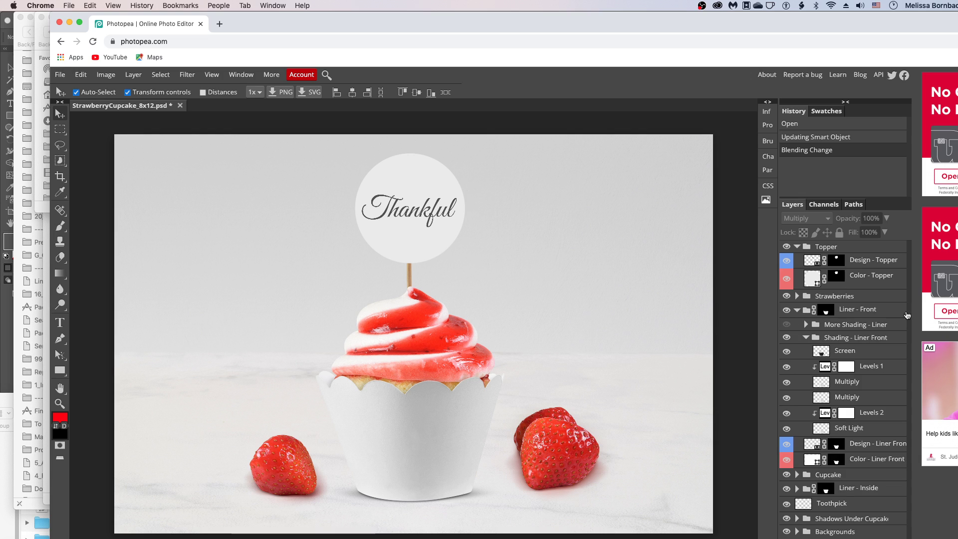
{"action": "left_click", "coordinate": [806, 339]}
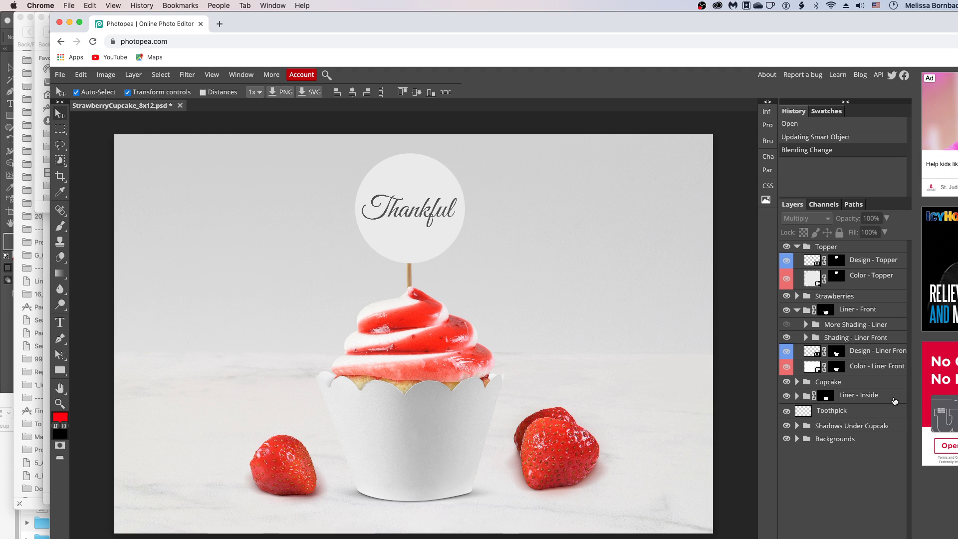
{"action": "left_click", "coordinate": [796, 395]}
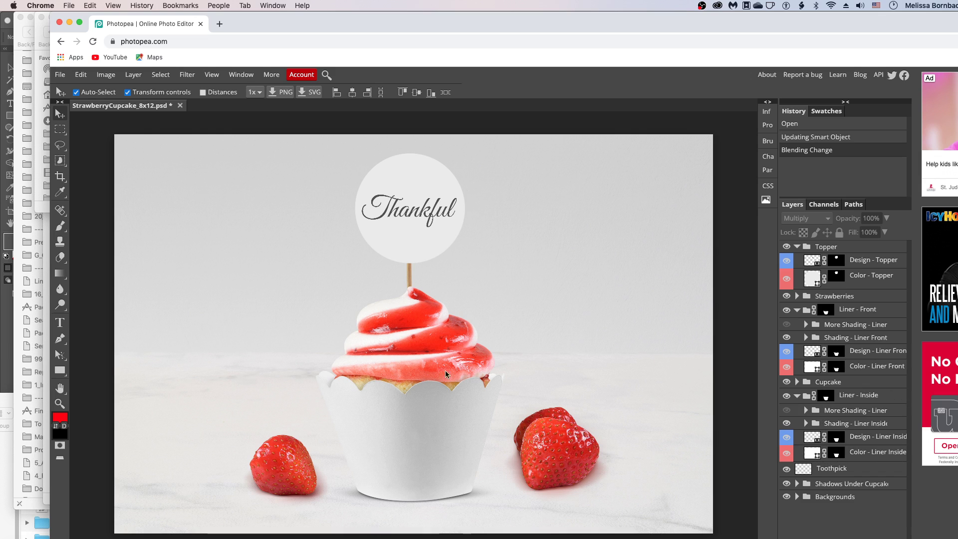
{"action": "left_click", "coordinate": [797, 395]}
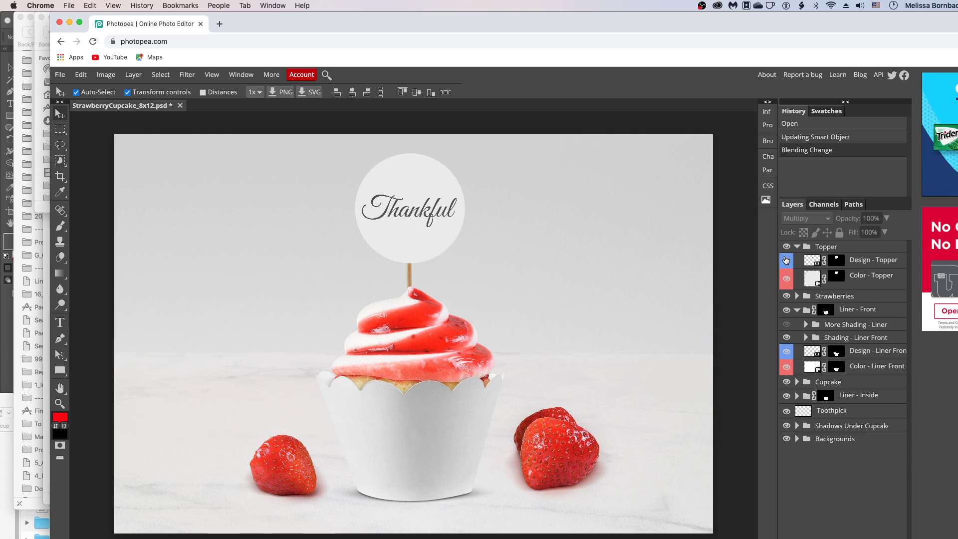
- Temporarily hide the Thankful design and fill Color - Topper with light blue c5e5f4
{"action": "left_click", "coordinate": [786, 260]}
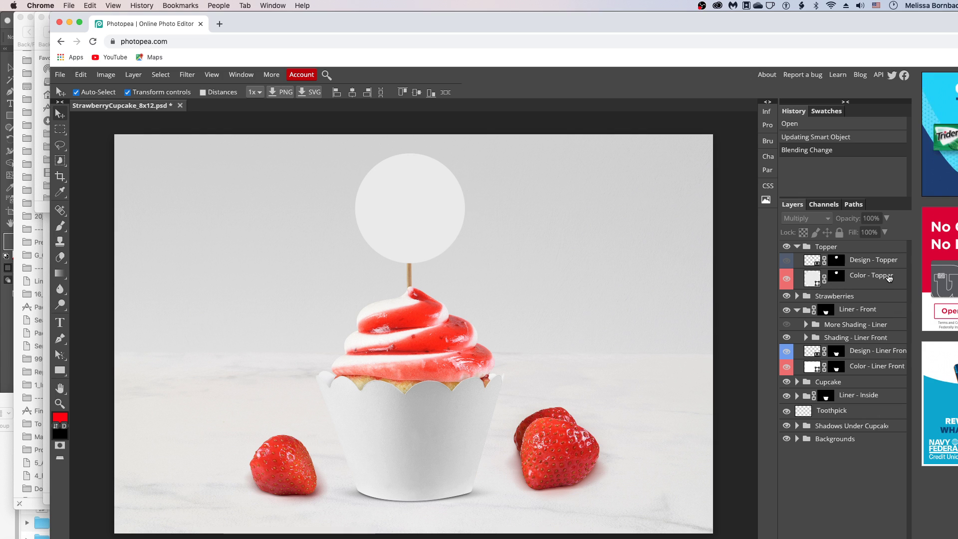
{"action": "left_click", "coordinate": [817, 285]}
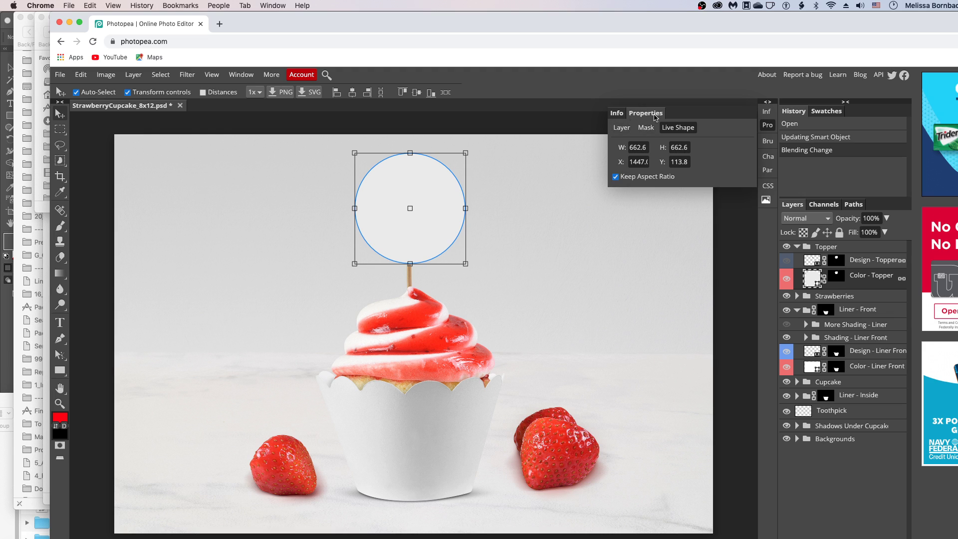
{"action": "left_click", "coordinate": [621, 128]}
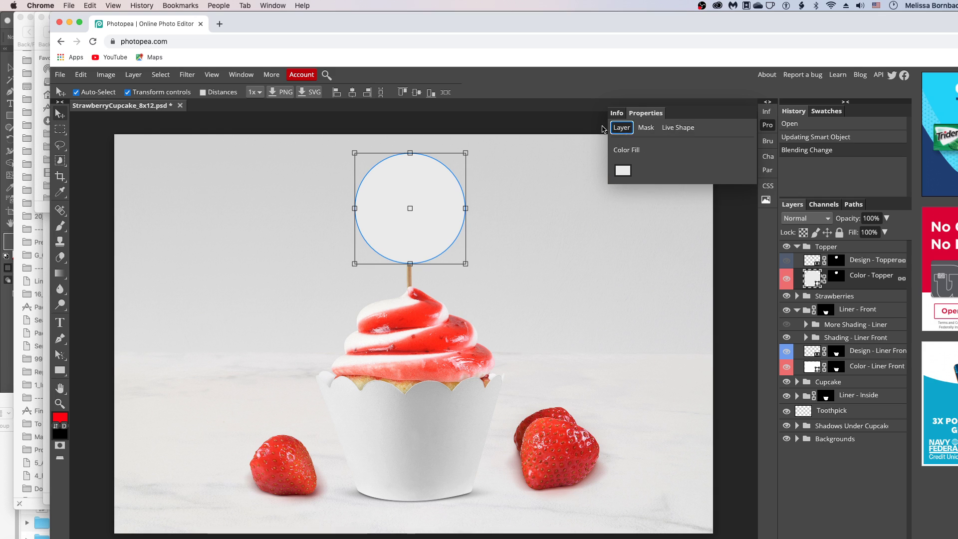
{"action": "left_click", "coordinate": [623, 172]}
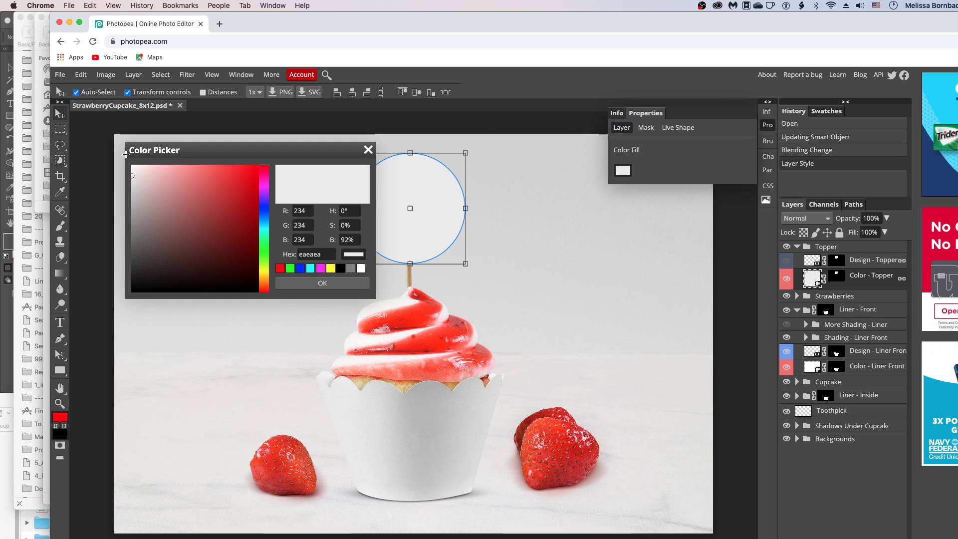
{"action": "left_click_drag", "start_coordinate": [181, 151], "coordinate": [552, 199]}
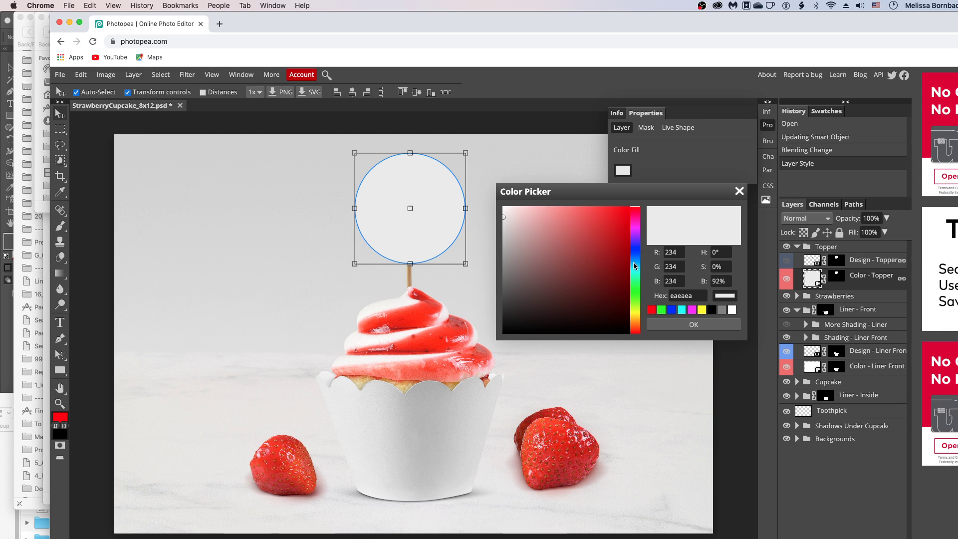
{"action": "left_click_drag", "start_coordinate": [637, 266], "coordinate": [635, 260]}
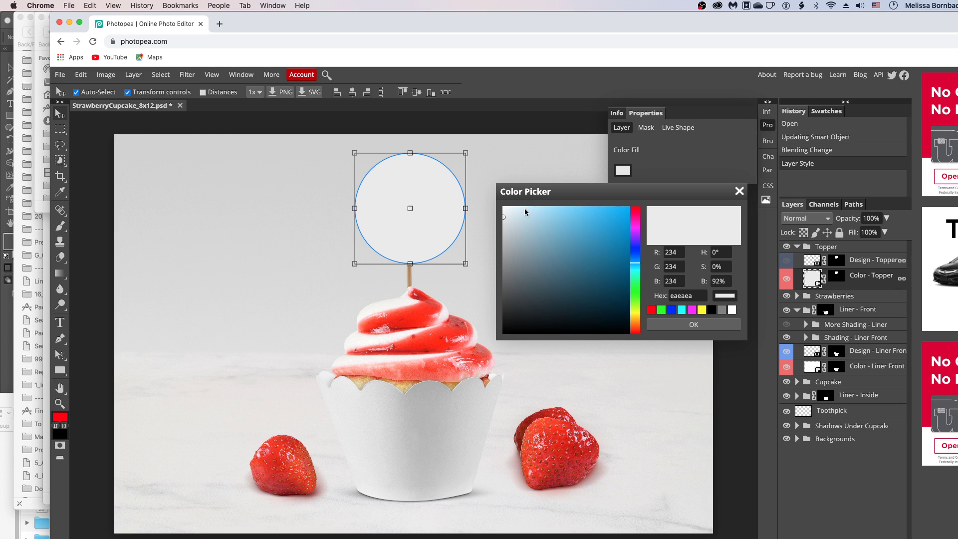
{"action": "left_click", "coordinate": [538, 207]}
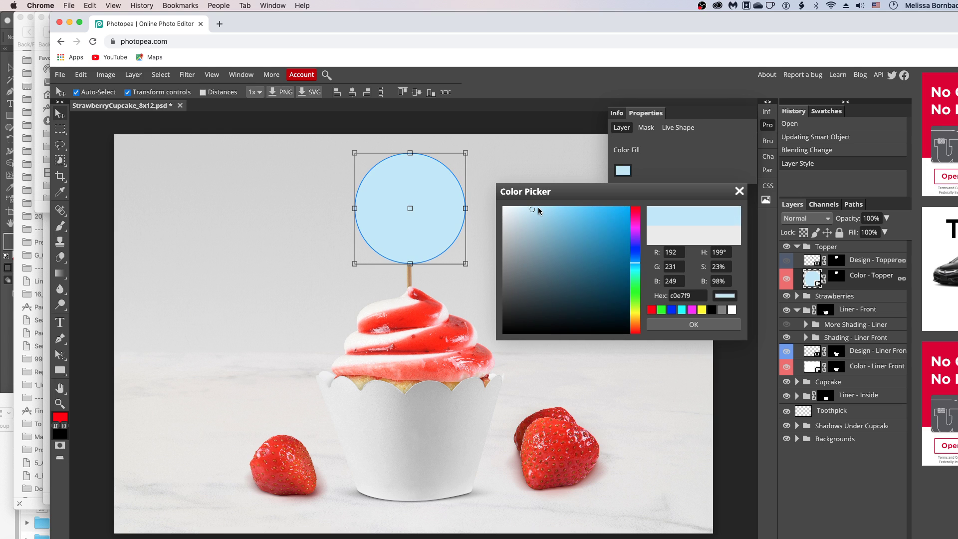
{"action": "left_click_drag", "start_coordinate": [531, 214], "coordinate": [527, 214]}
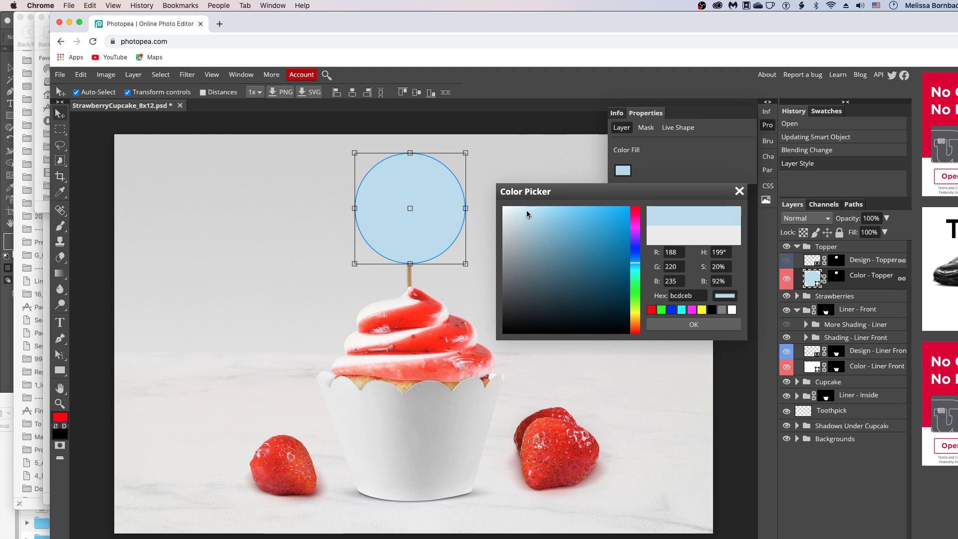
{"action": "left_click", "coordinate": [527, 211]}
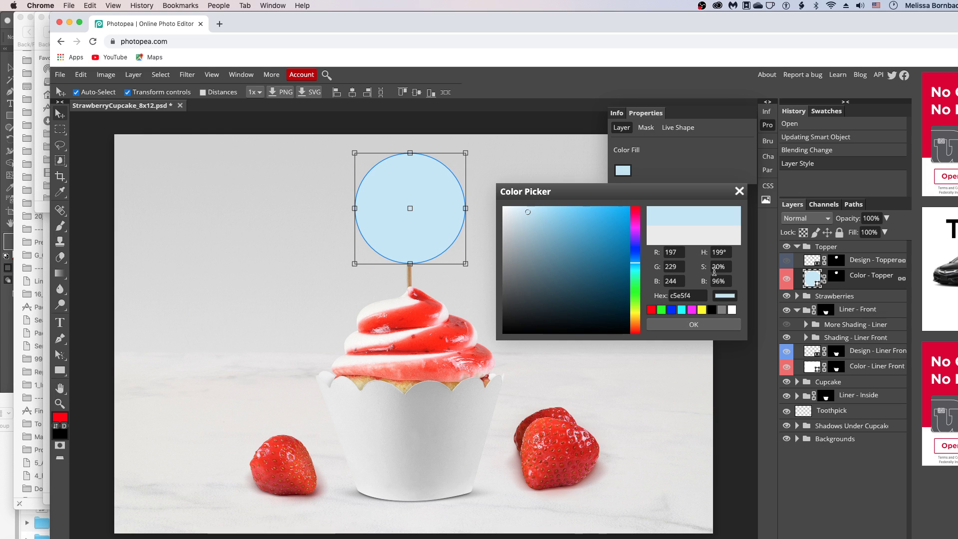
{"action": "left_click", "coordinate": [685, 325]}
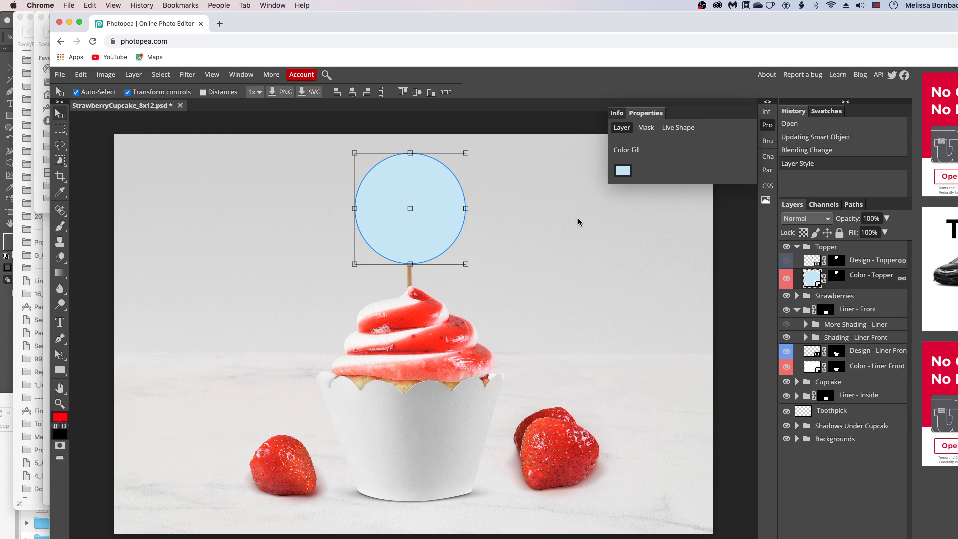
{"action": "left_click", "coordinate": [786, 261]}
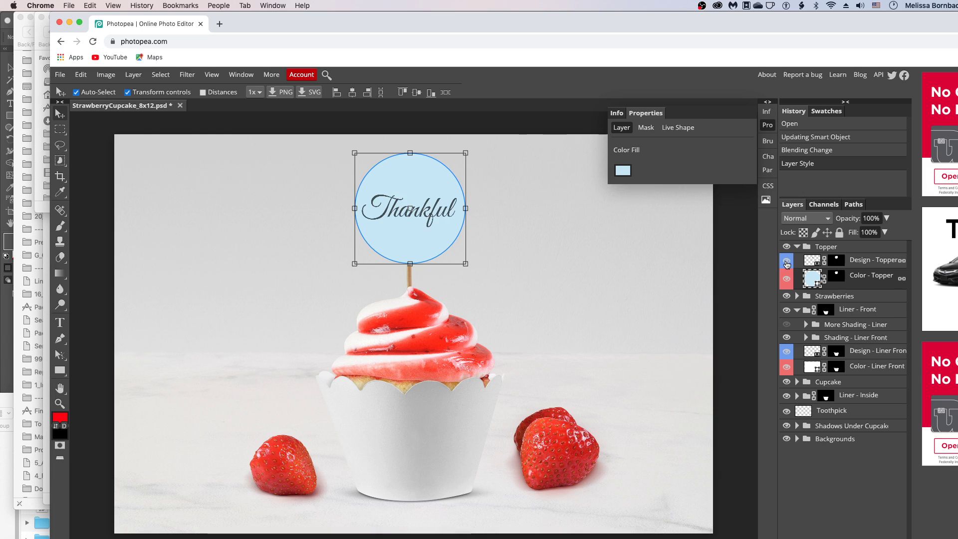
- Select Color - Liner Front and view its fill colour, leaving it white for now
{"action": "left_click", "coordinate": [482, 132]}
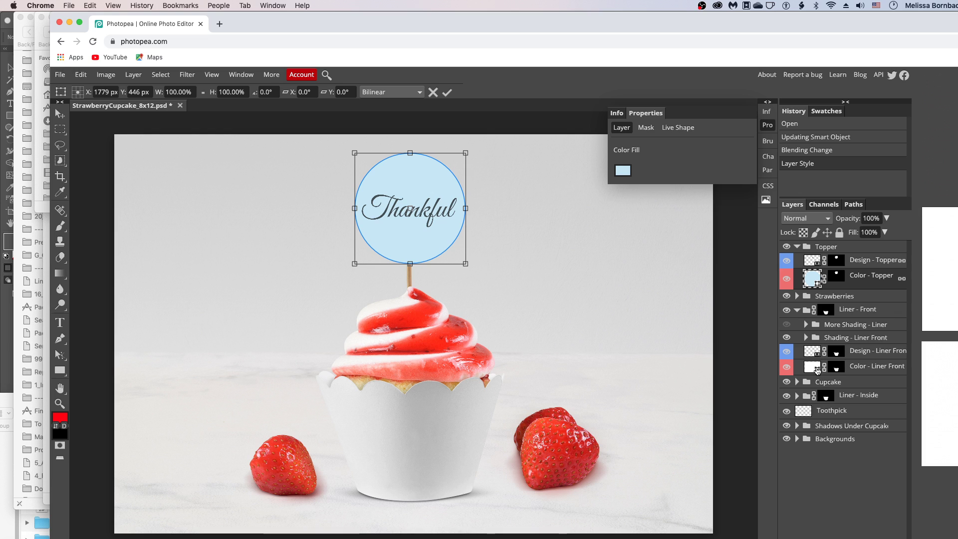
{"action": "left_click", "coordinate": [818, 372]}
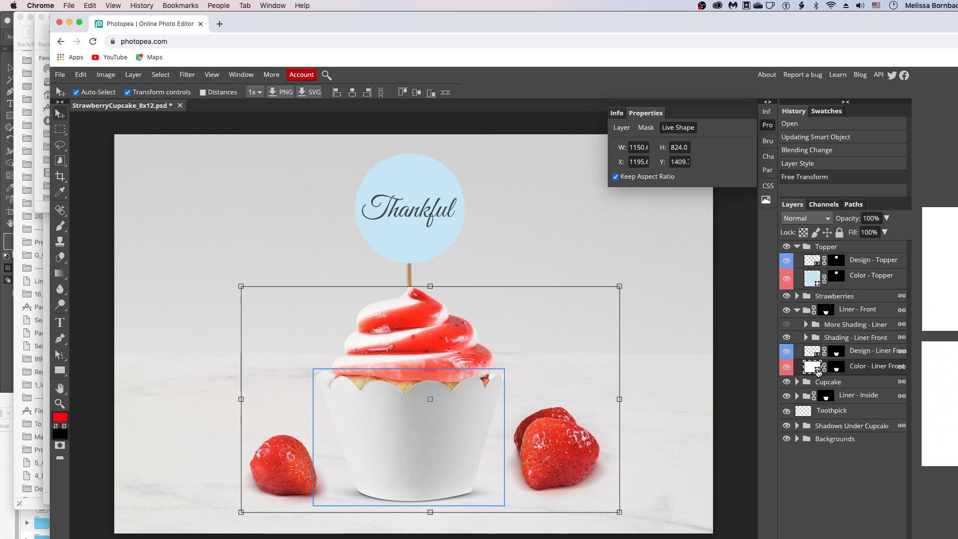
{"action": "left_click", "coordinate": [620, 128]}
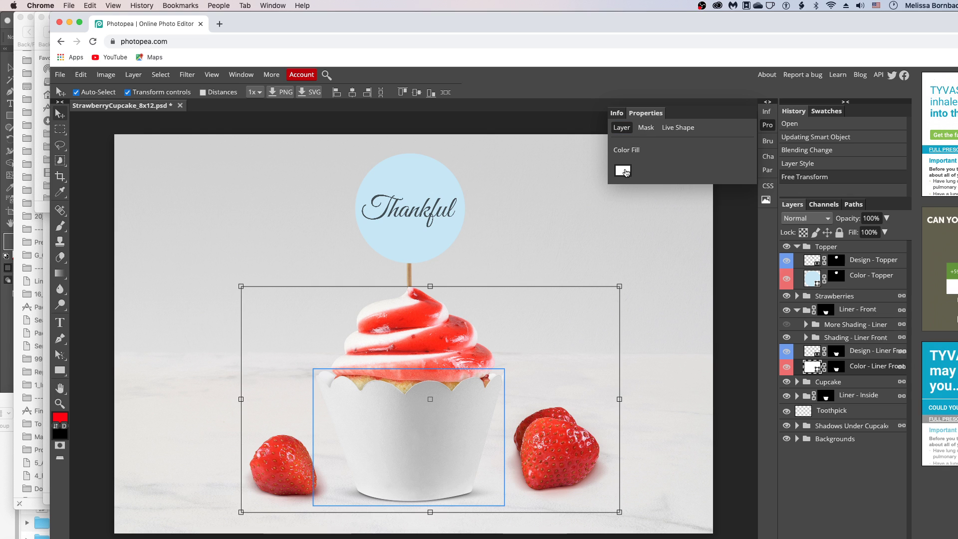
{"action": "left_click", "coordinate": [625, 171]}
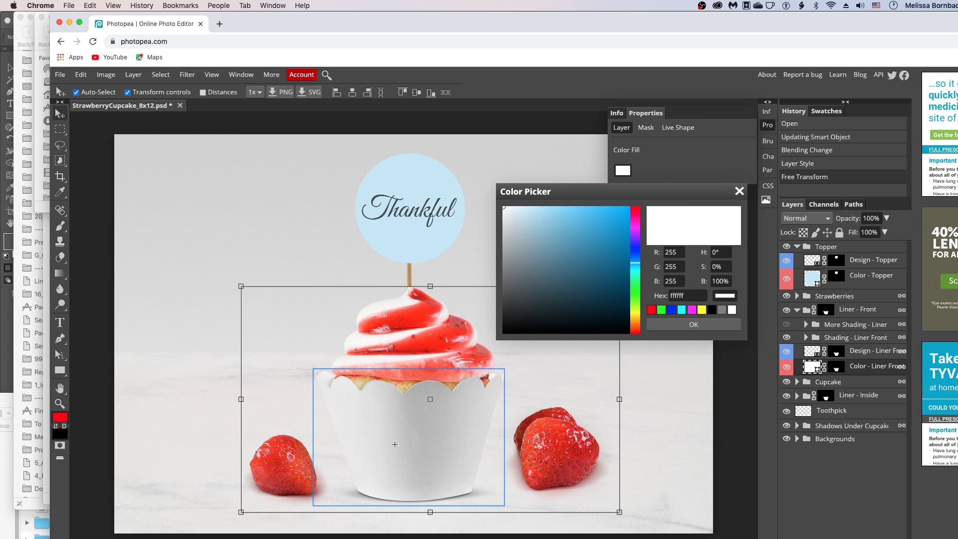
{"action": "left_click", "coordinate": [739, 191]}
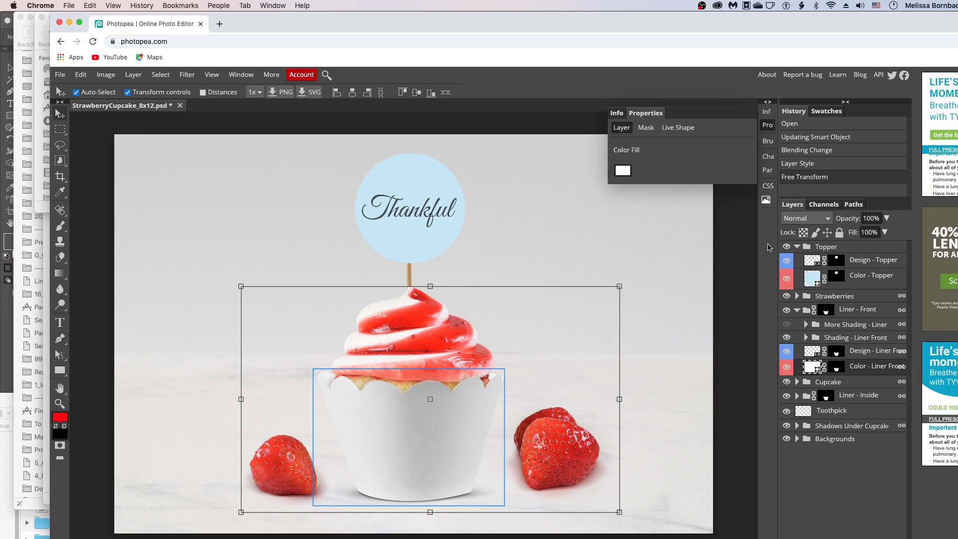
- Copy the c5e5f4 hex value from the Color - Topper fill picker
{"action": "left_click", "coordinate": [814, 282]}
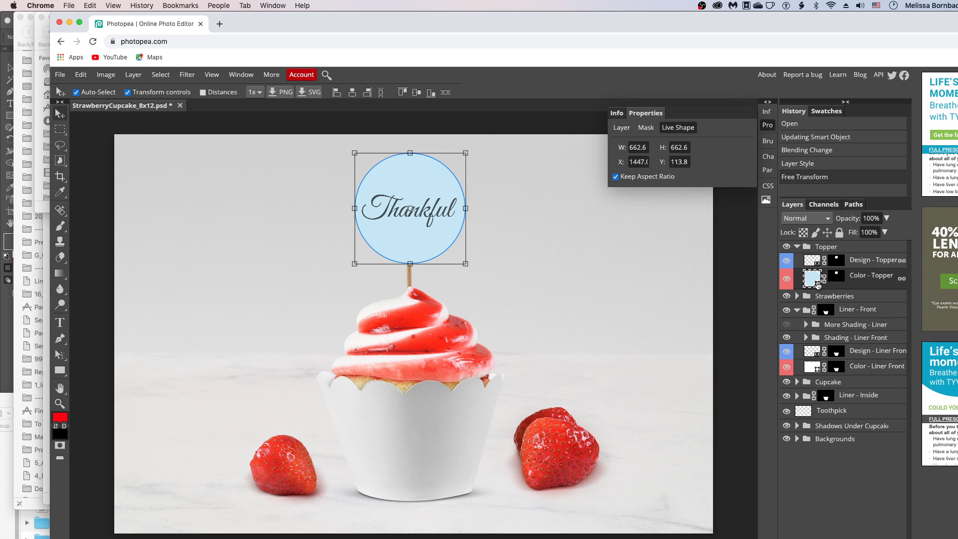
{"action": "left_click", "coordinate": [622, 129]}
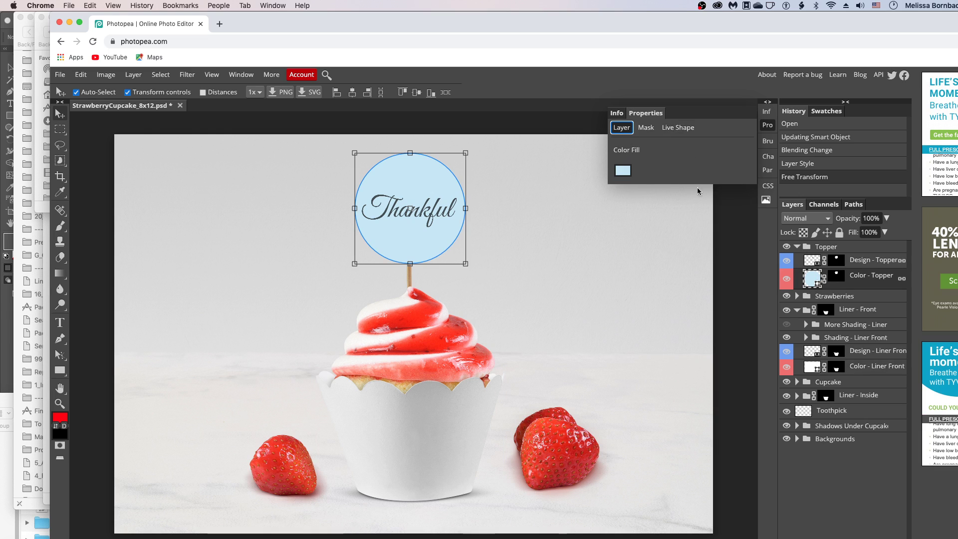
{"action": "left_click", "coordinate": [620, 175]}
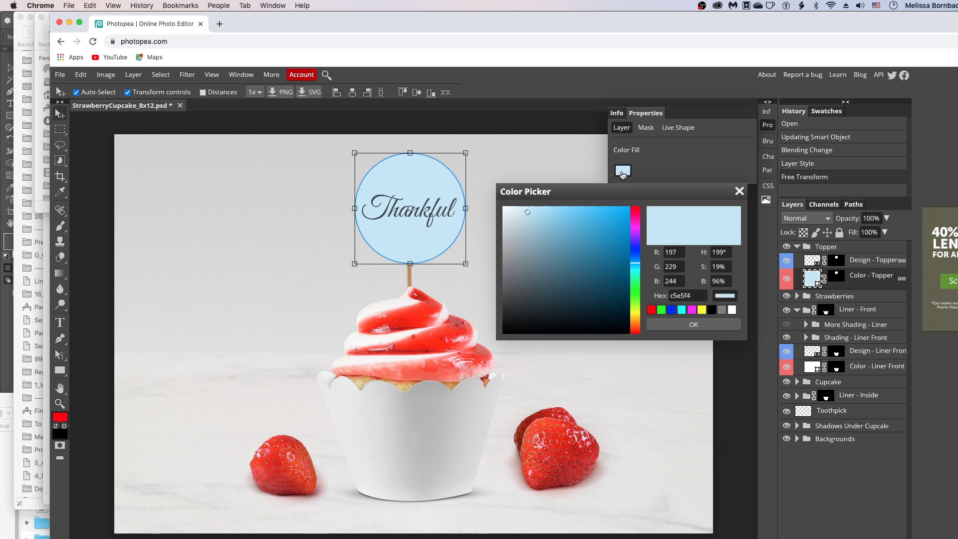
{"action": "left_click_drag", "start_coordinate": [695, 293], "coordinate": [661, 291]}
{"action": "key", "text": "super+c"}
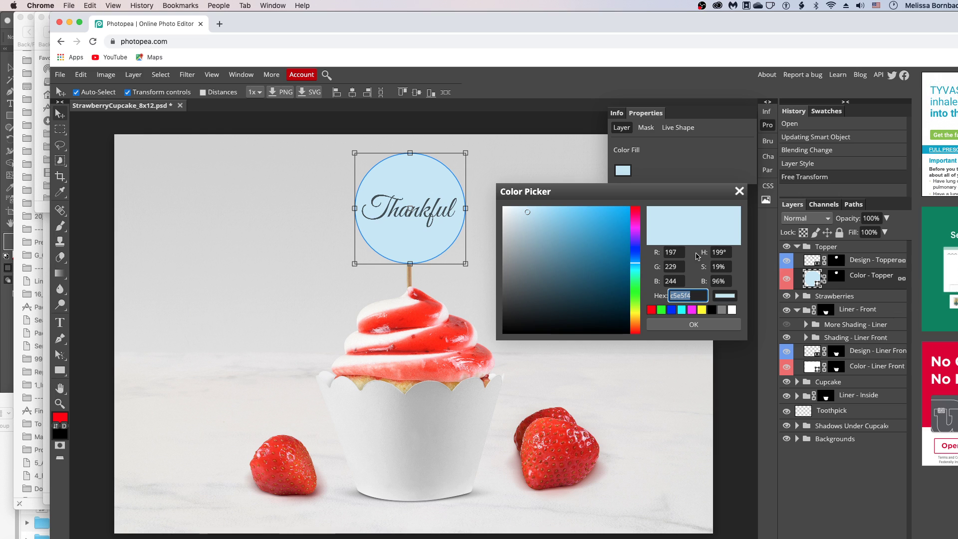
{"action": "left_click", "coordinate": [707, 326]}
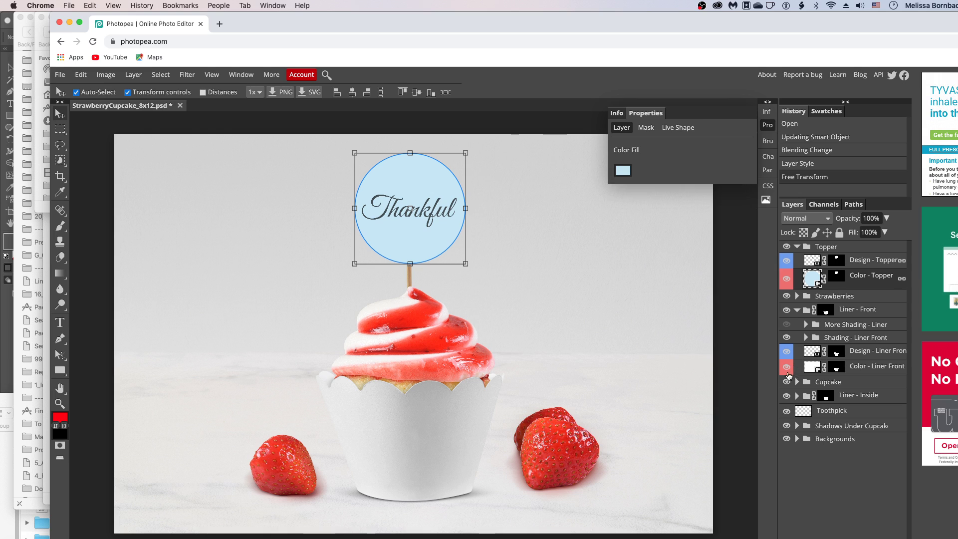
- Paste c5e5f4 as the Color - Liner Front fill so the liner turns light blue
{"action": "left_click", "coordinate": [815, 369]}
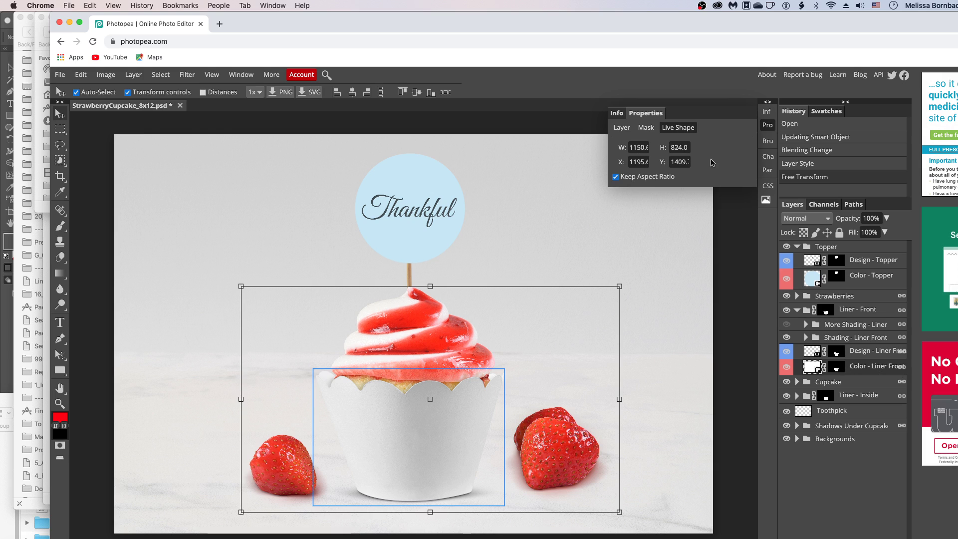
{"action": "left_click", "coordinate": [621, 127]}
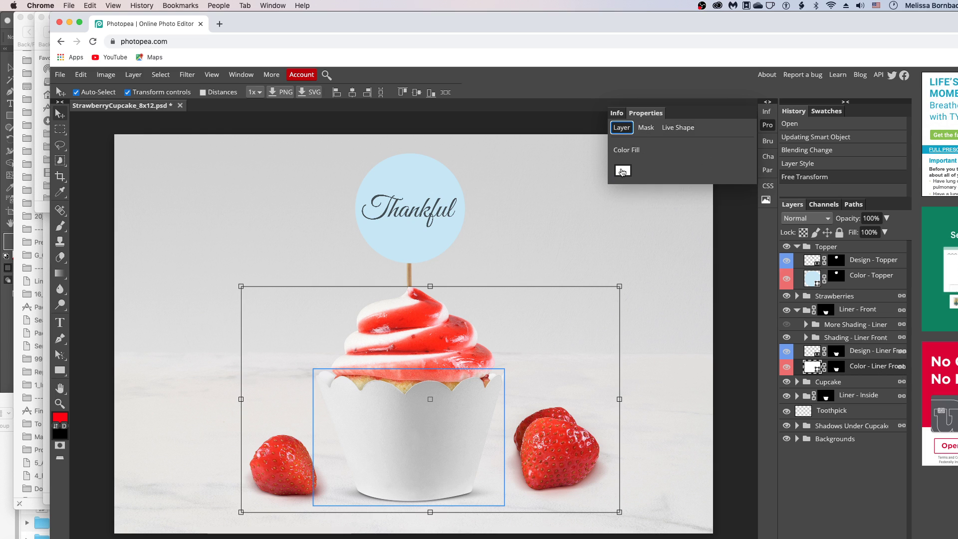
{"action": "left_click", "coordinate": [621, 171]}
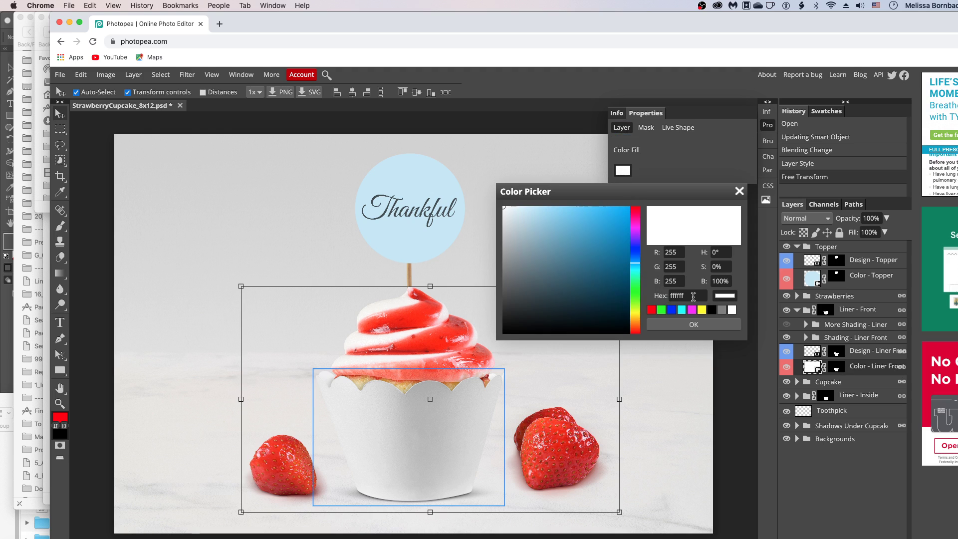
{"action": "left_click", "coordinate": [693, 296]}
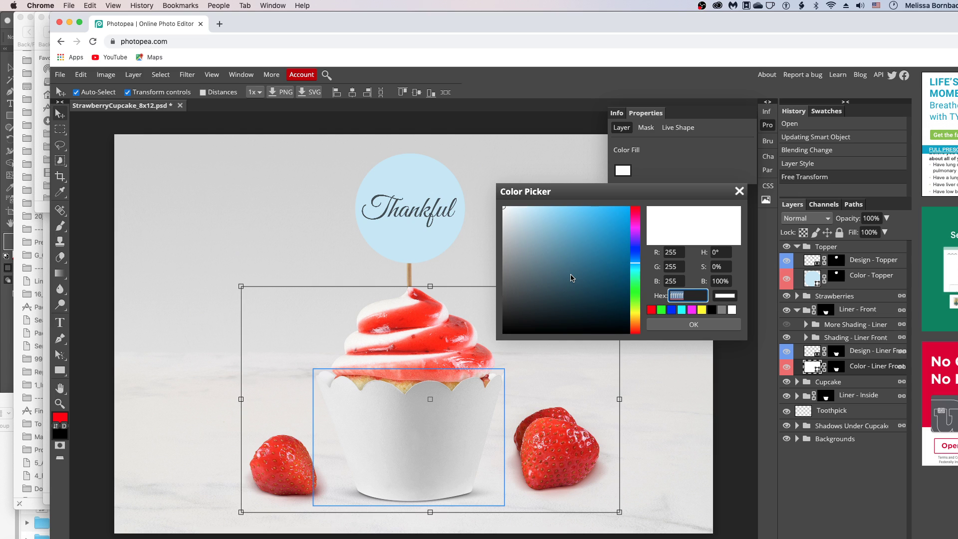
{"action": "key", "text": "super+v"}
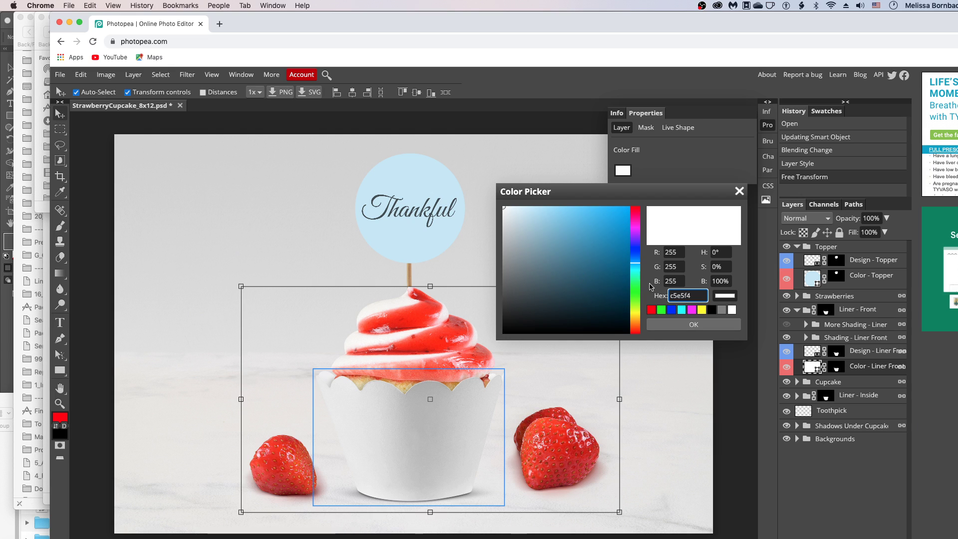
{"action": "key", "text": "Return"}
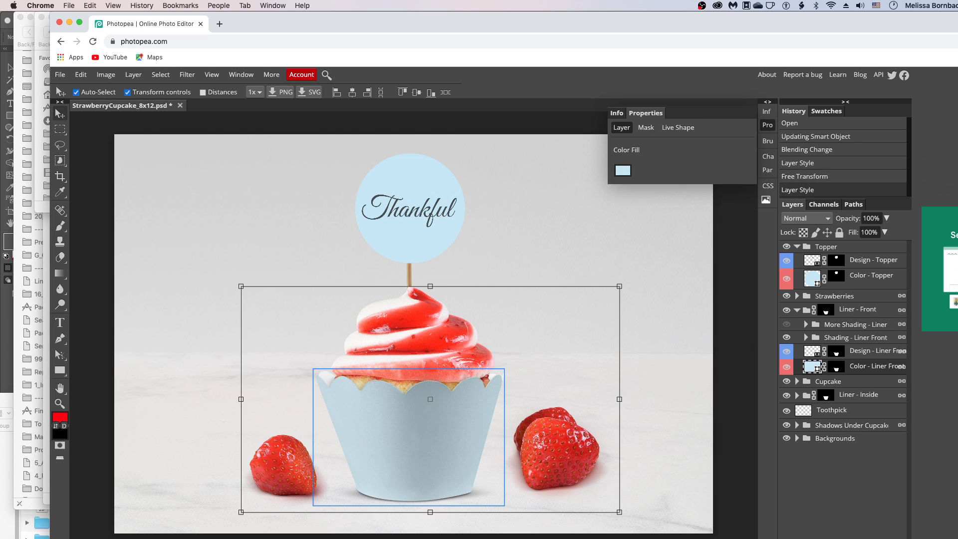
{"action": "left_click", "coordinate": [434, 181]}
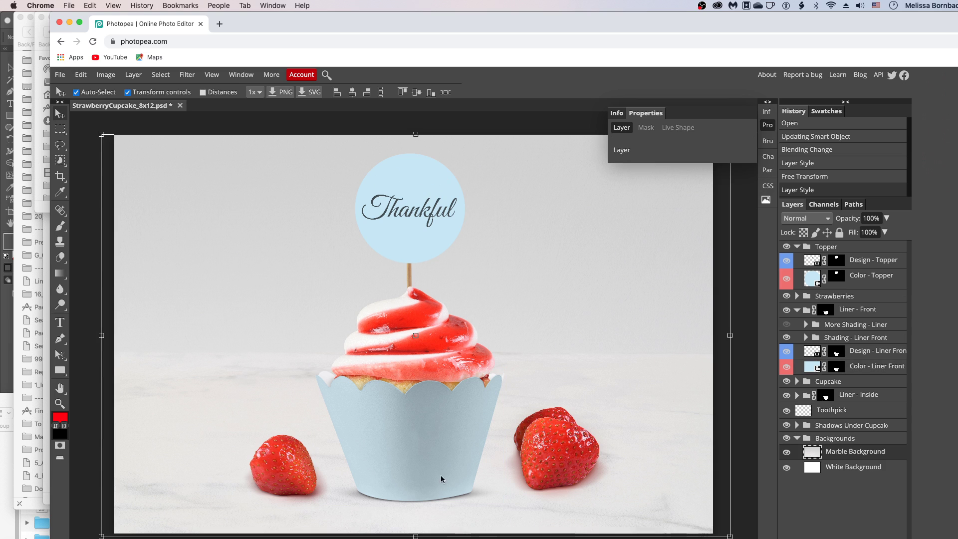
- Hide the Topper group and the Toothpick layer
{"action": "left_click", "coordinate": [787, 246]}
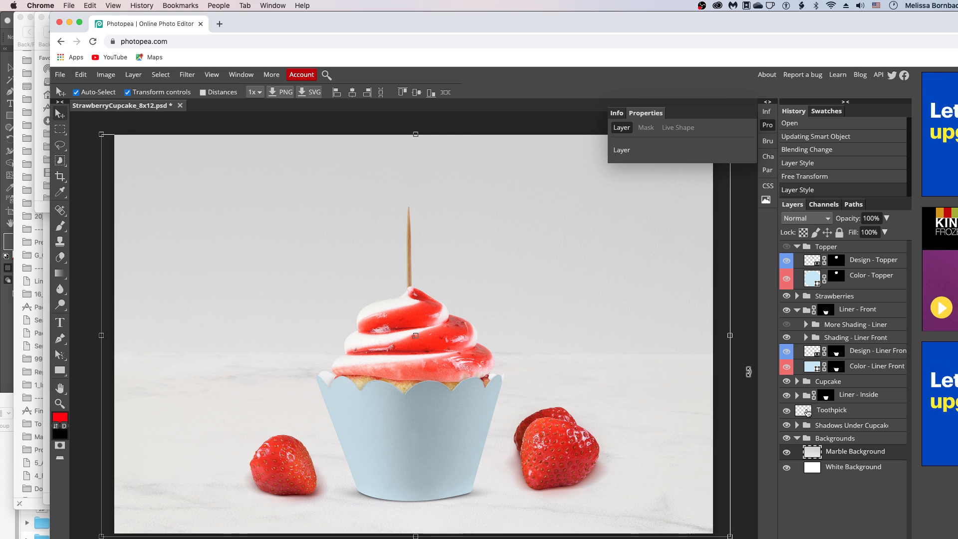
{"action": "left_click", "coordinate": [786, 410]}
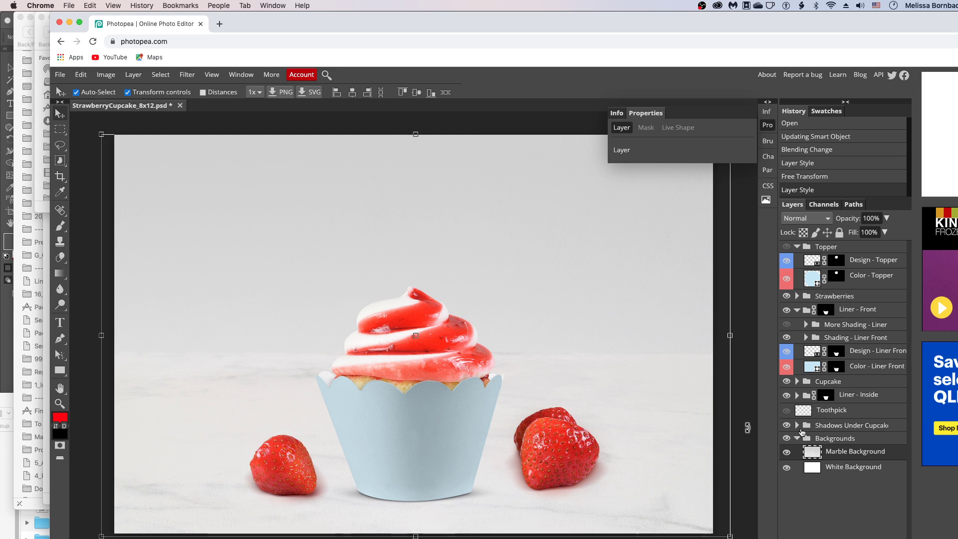
- Lower the Cast Shadow layer in Shadows Under Cupcake to 99% opacity
{"action": "left_click", "coordinate": [812, 452]}
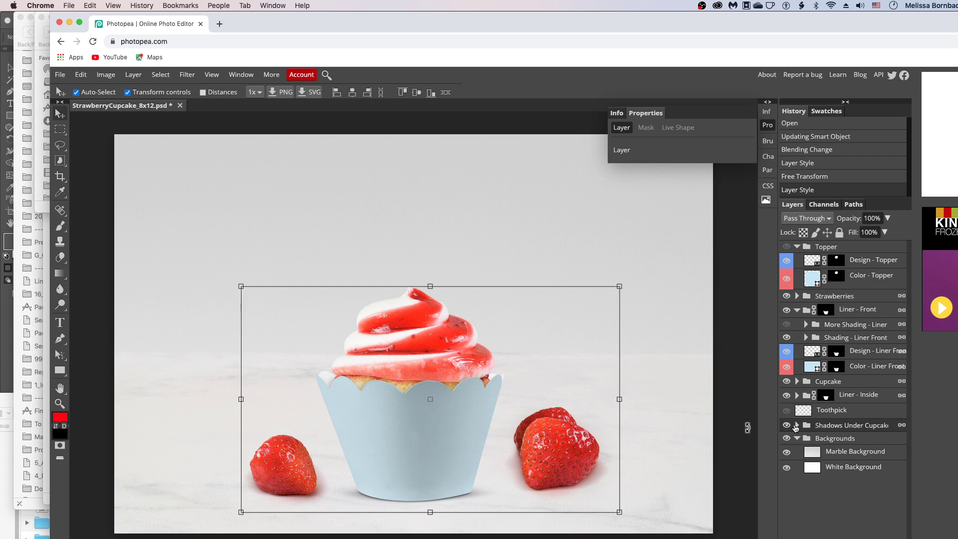
{"action": "left_click", "coordinate": [797, 425]}
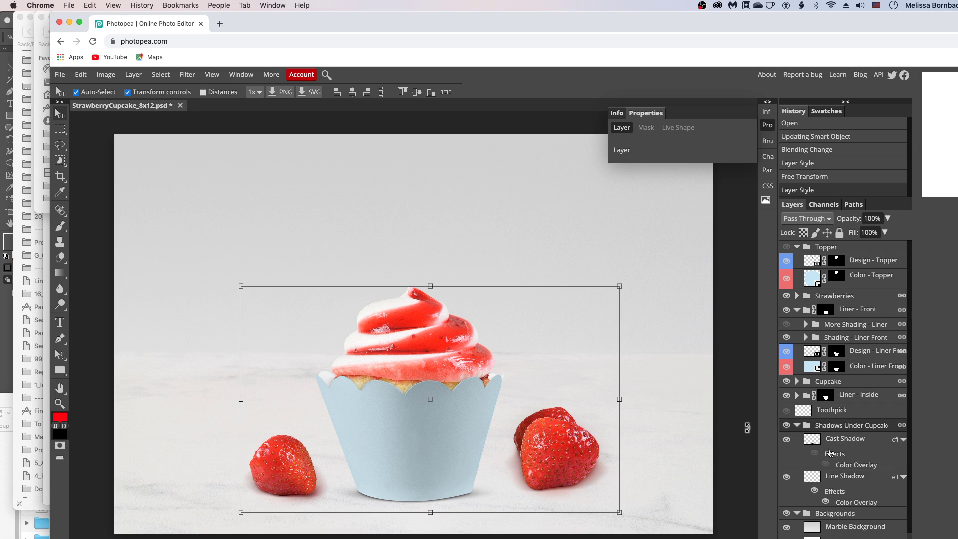
{"action": "left_click", "coordinate": [797, 425]}
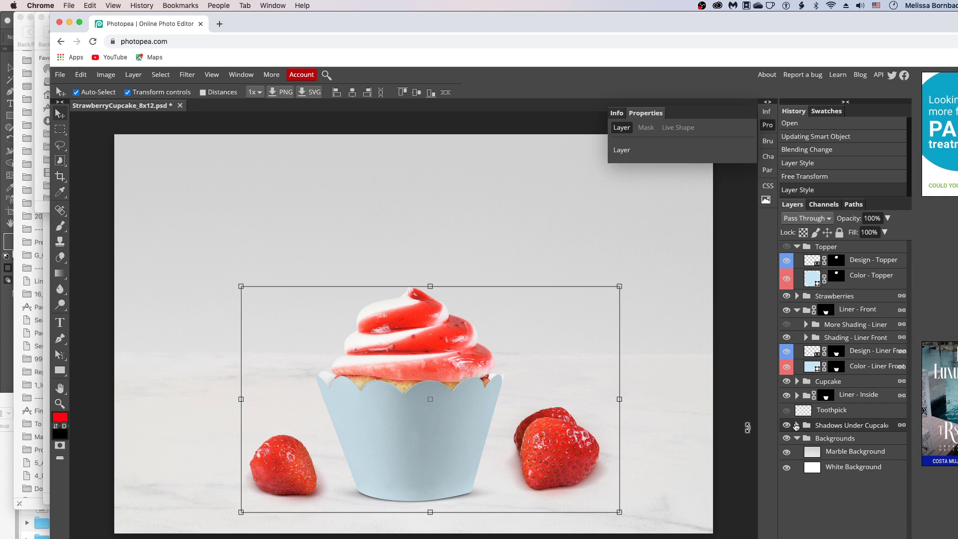
{"action": "left_click", "coordinate": [796, 425]}
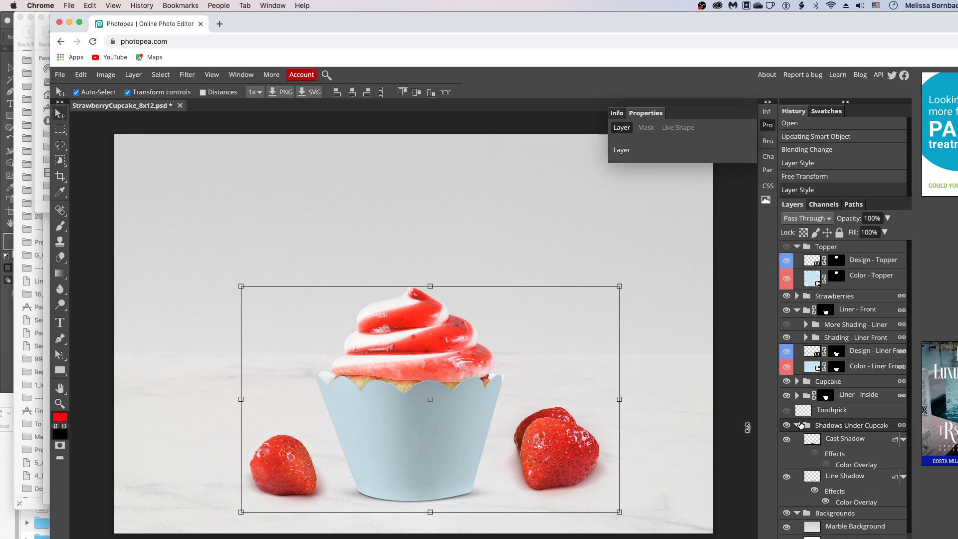
{"action": "left_click", "coordinate": [841, 441]}
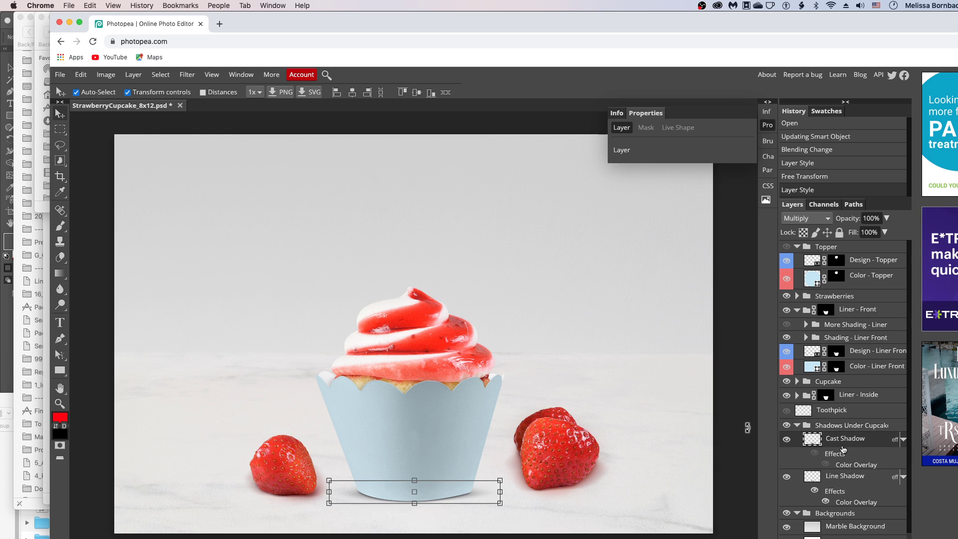
{"action": "left_click", "coordinate": [887, 219]}
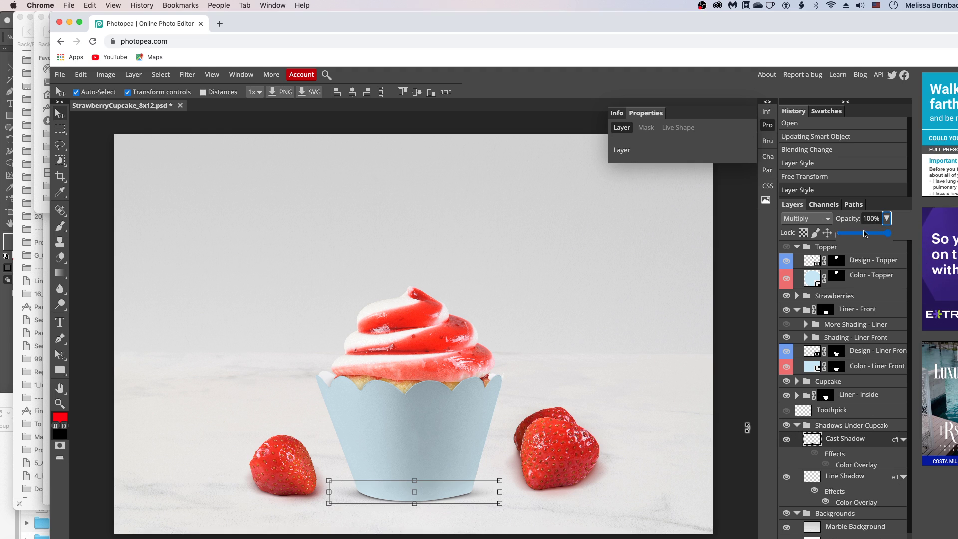
{"action": "left_click_drag", "start_coordinate": [864, 234], "coordinate": [895, 233]}
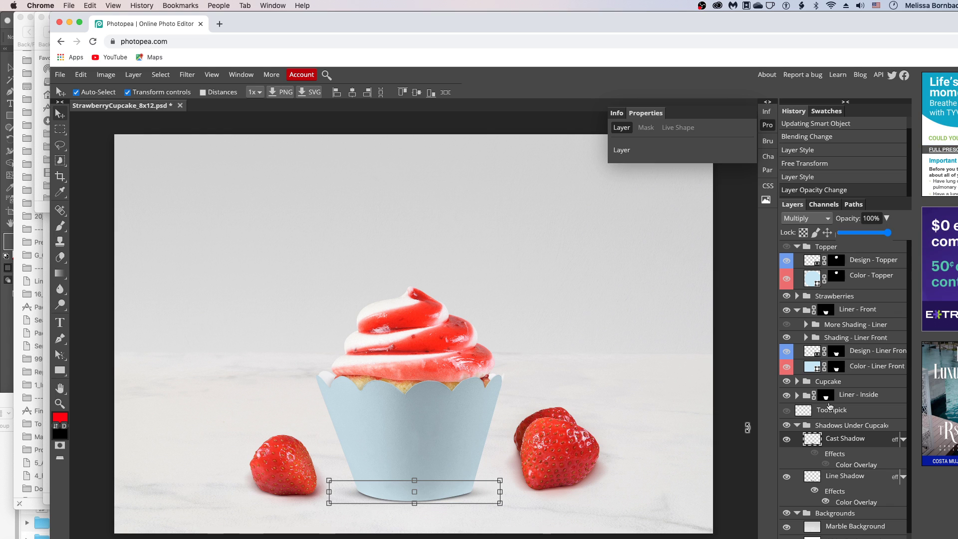
{"action": "left_click", "coordinate": [796, 425]}
{"action": "left_click", "coordinate": [797, 425]}
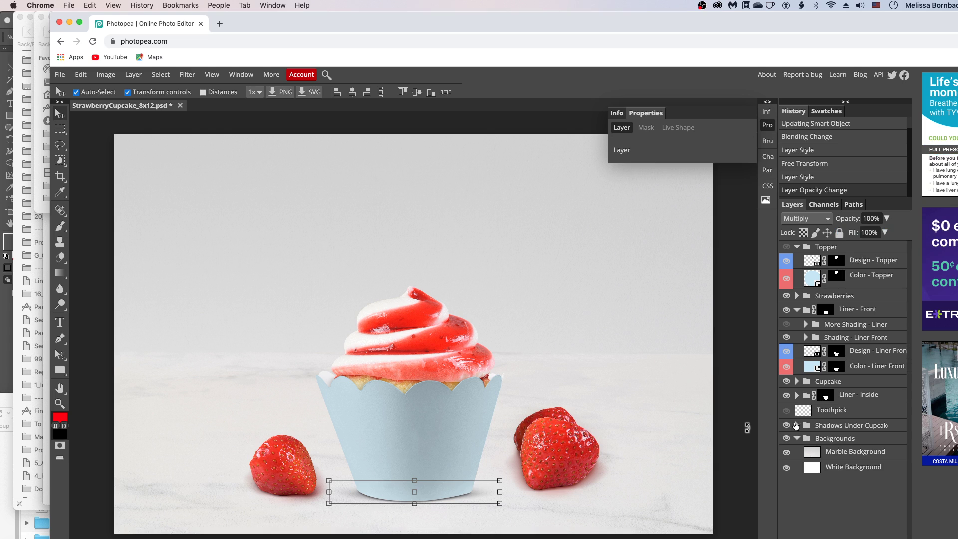
- Toggle the Marble Background off and back on to compare, then collapse Backgrounds
{"action": "left_click", "coordinate": [785, 453]}
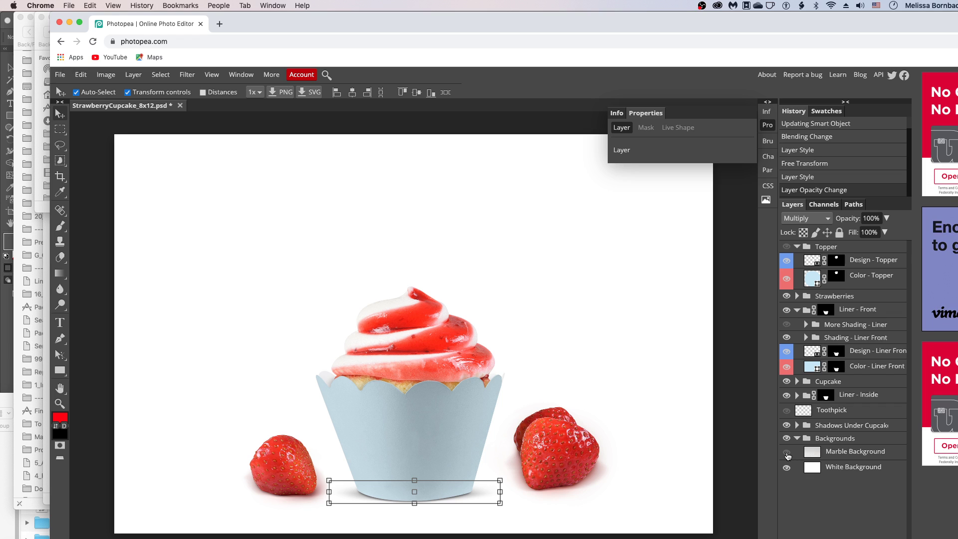
{"action": "left_click", "coordinate": [786, 454]}
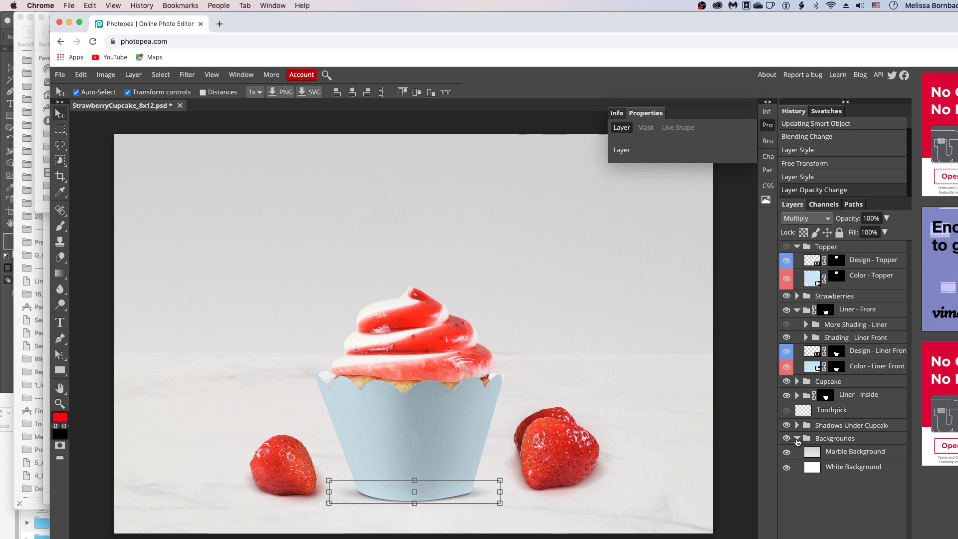
{"action": "left_click", "coordinate": [797, 440]}
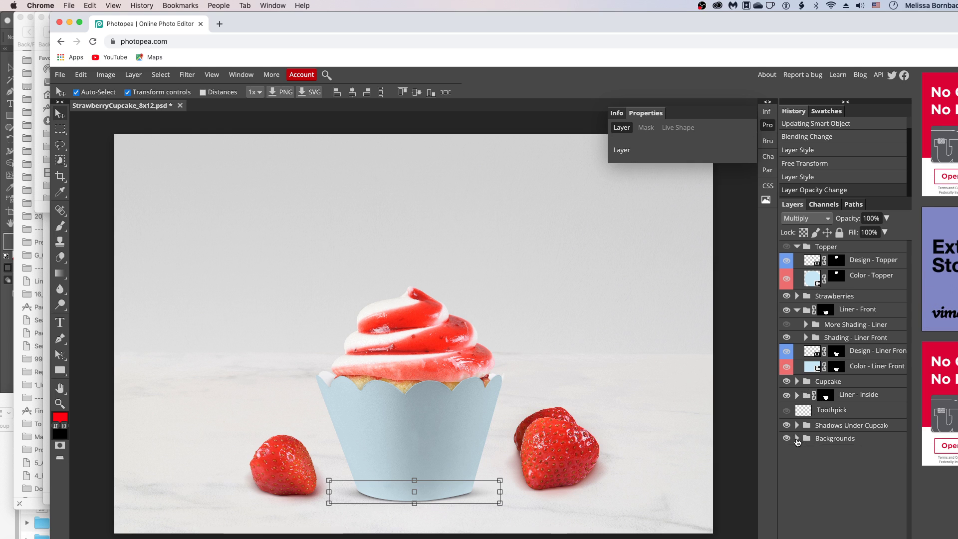
- Make the topper circle, toothpick and Thankful design layers visible again
{"action": "left_click", "coordinate": [786, 261]}
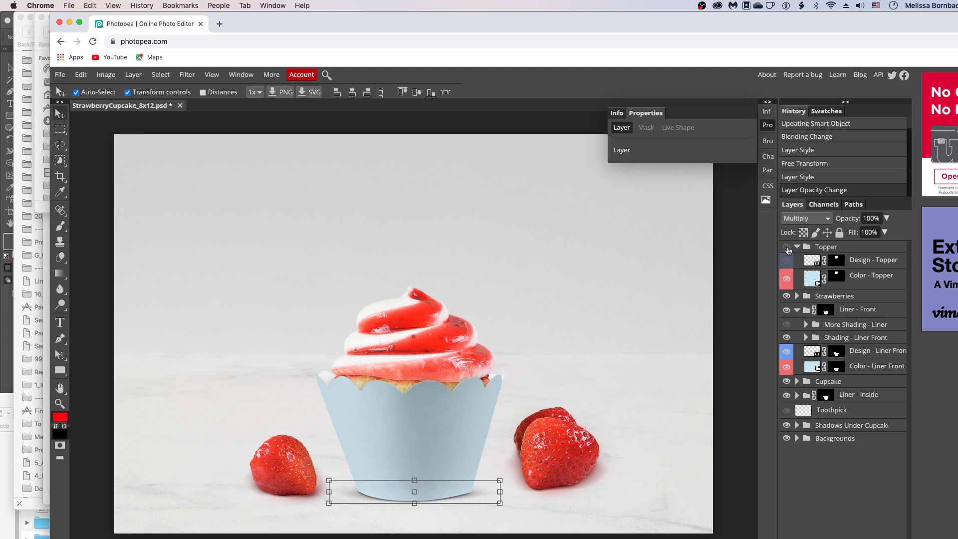
{"action": "left_click", "coordinate": [786, 247]}
{"action": "left_click", "coordinate": [786, 325]}
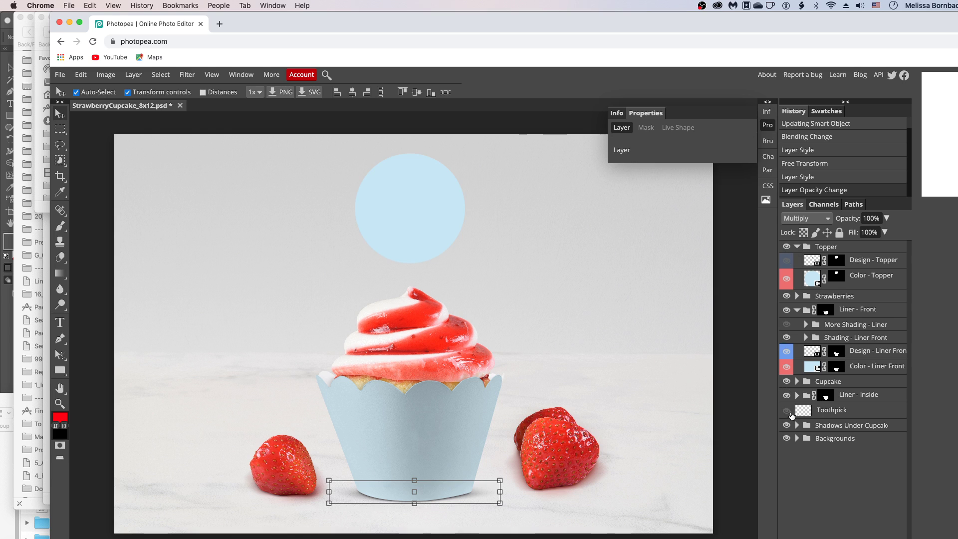
{"action": "left_click", "coordinate": [787, 411]}
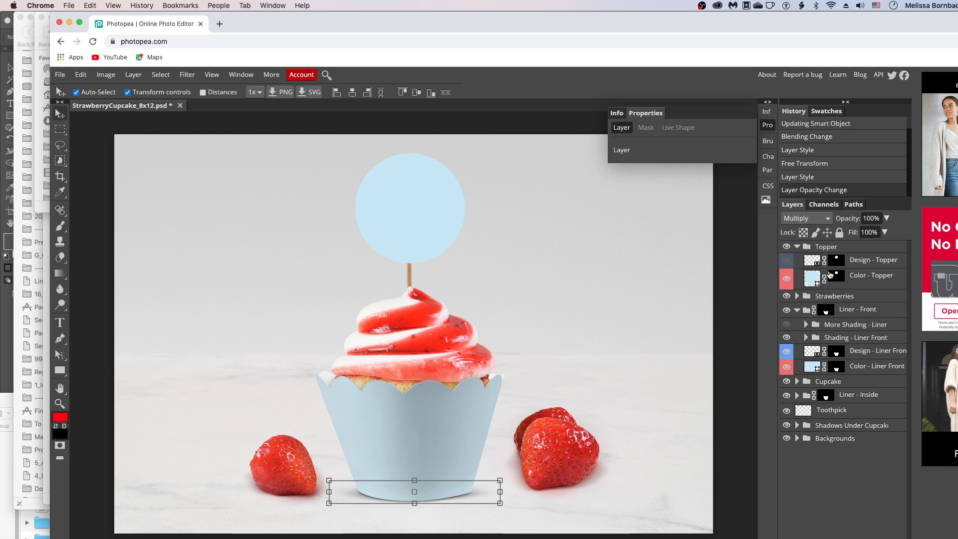
{"action": "left_click", "coordinate": [786, 260]}
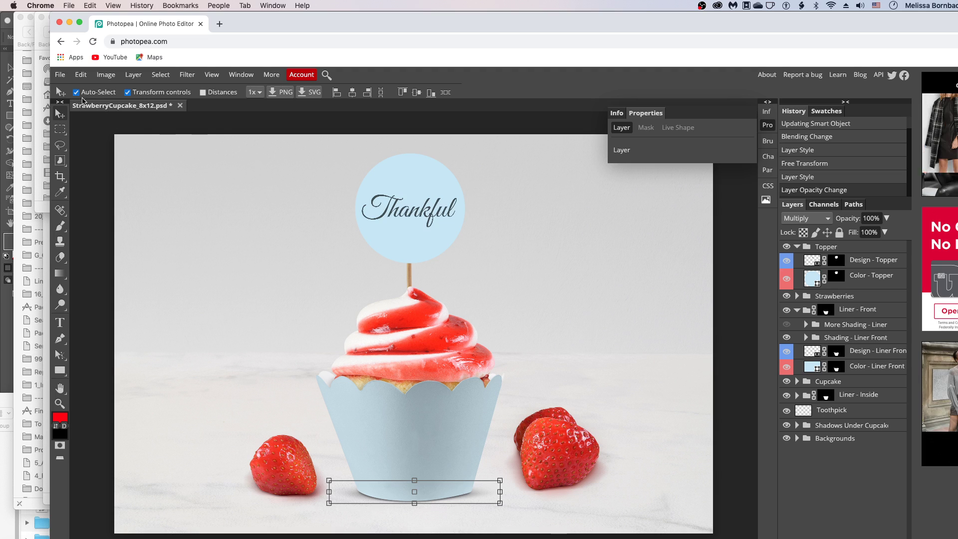
- Look over the File > Export as formats and dismiss the menu without exporting
{"action": "left_click", "coordinate": [60, 74]}
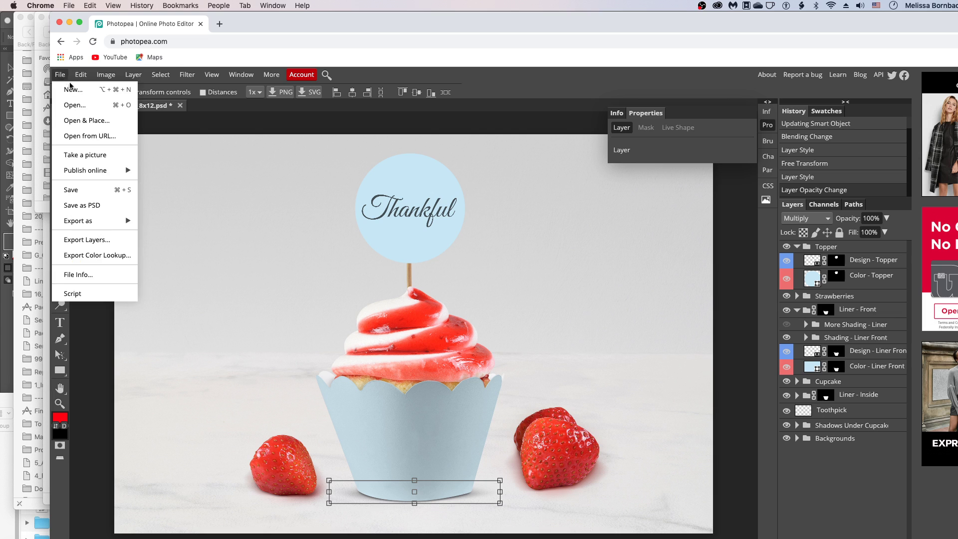
{"action": "mouse_move", "coordinate": [98, 222]}
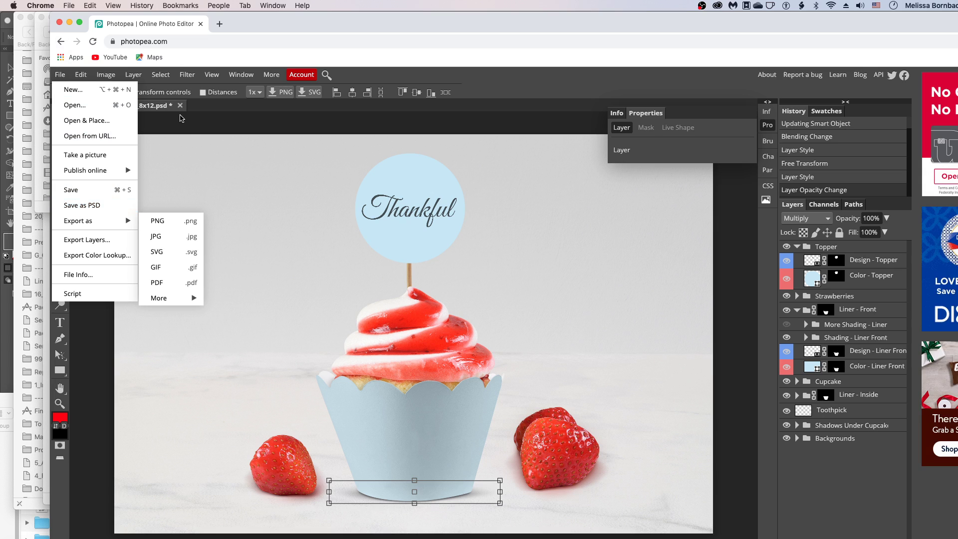
{"action": "left_click", "coordinate": [181, 118]}
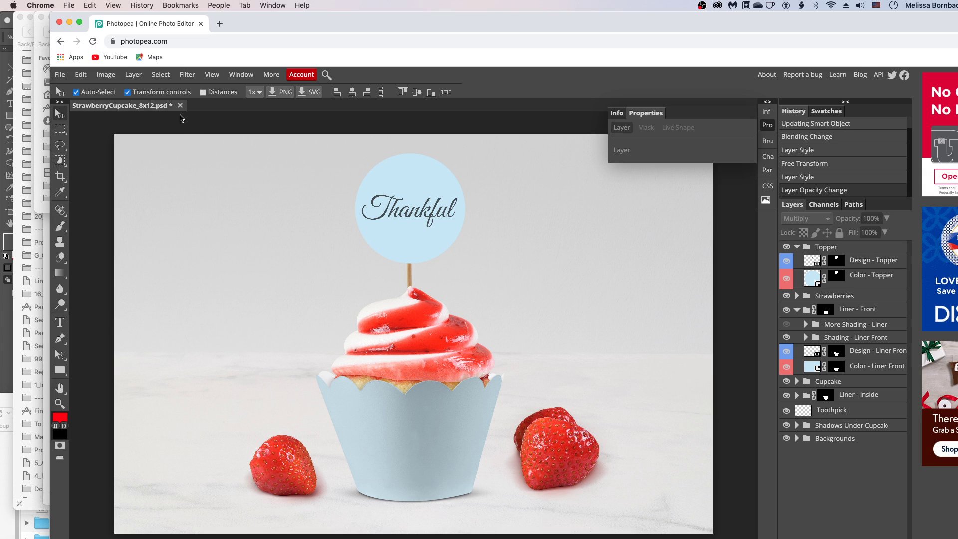